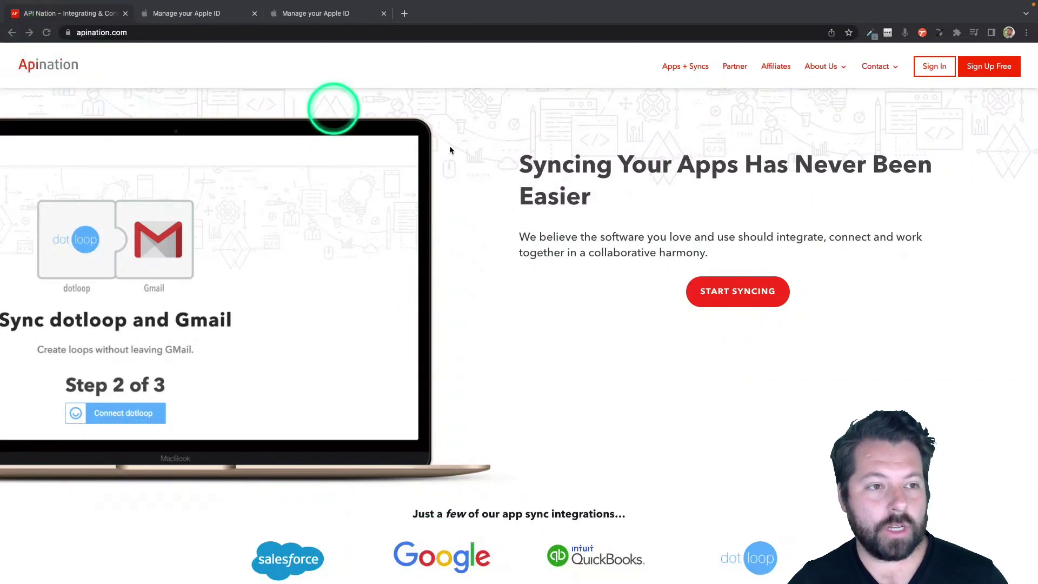
Start a new app sync and pick Chime from the 124-app Apps directory.
left_click(723, 292)
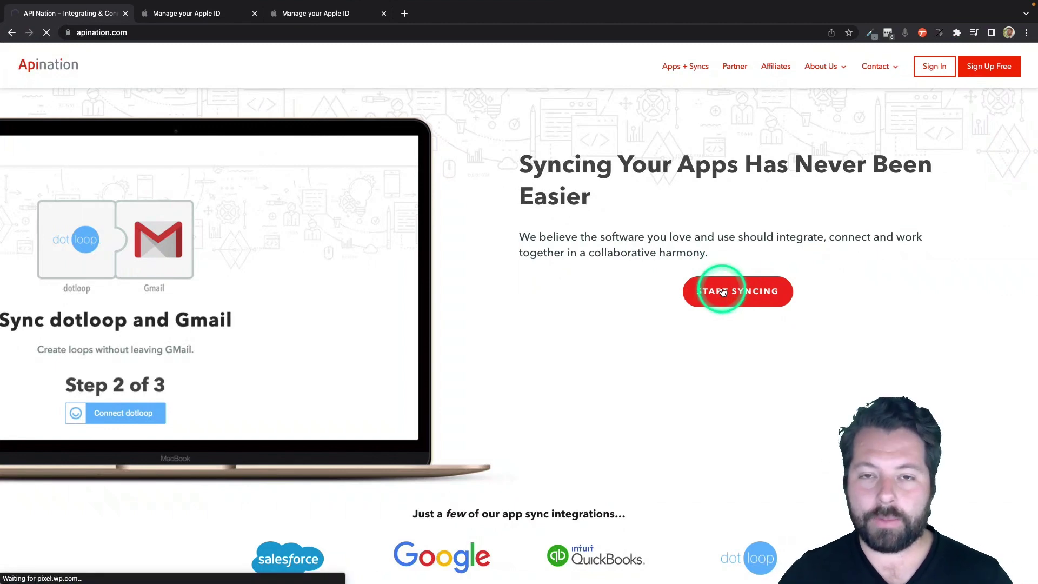
left_click(724, 292)
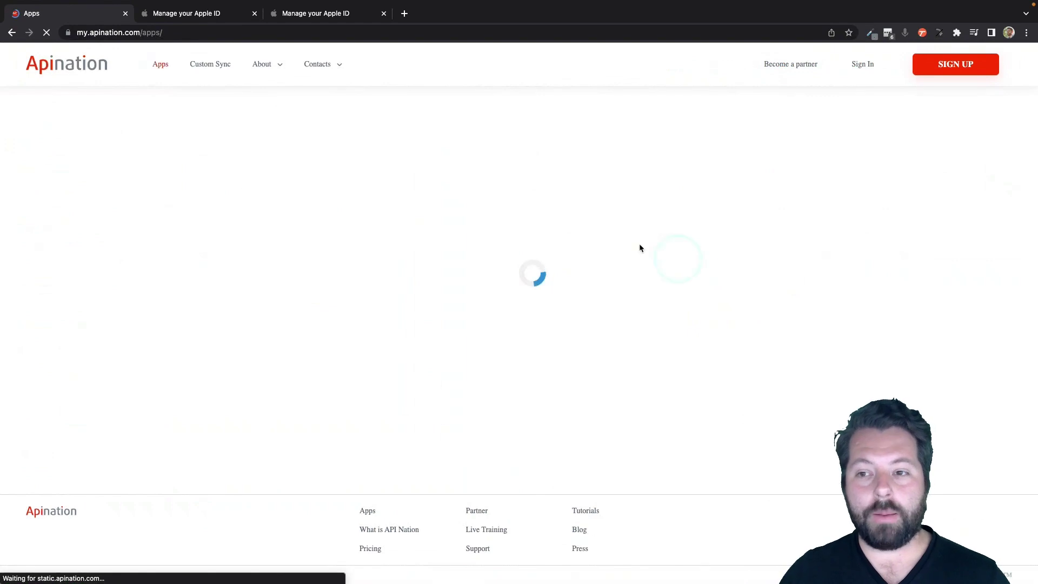
scroll(443, 236, "down", 3)
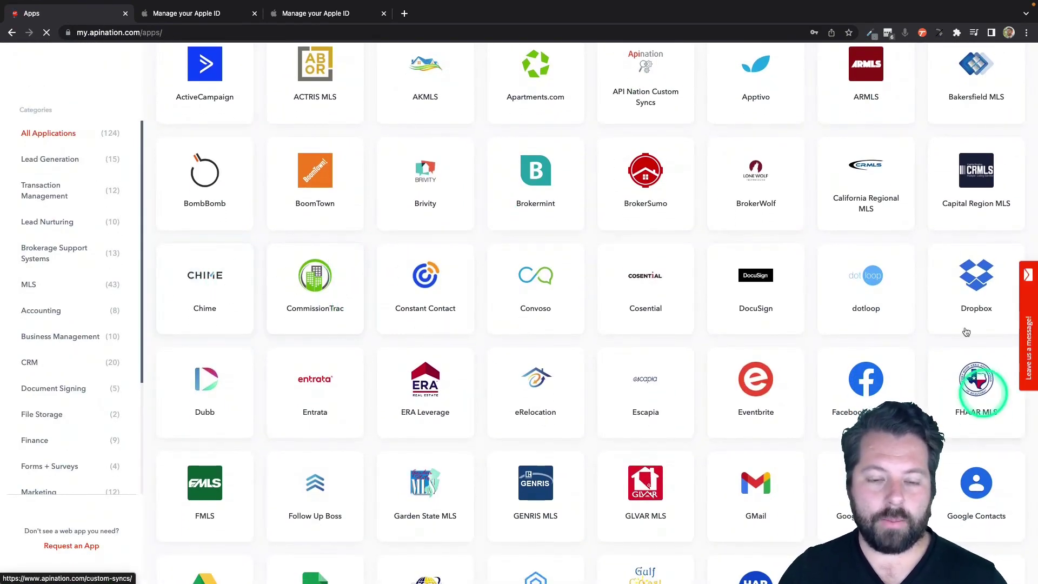
scroll(702, 413, "down", 5)
scroll(702, 413, "up", 4)
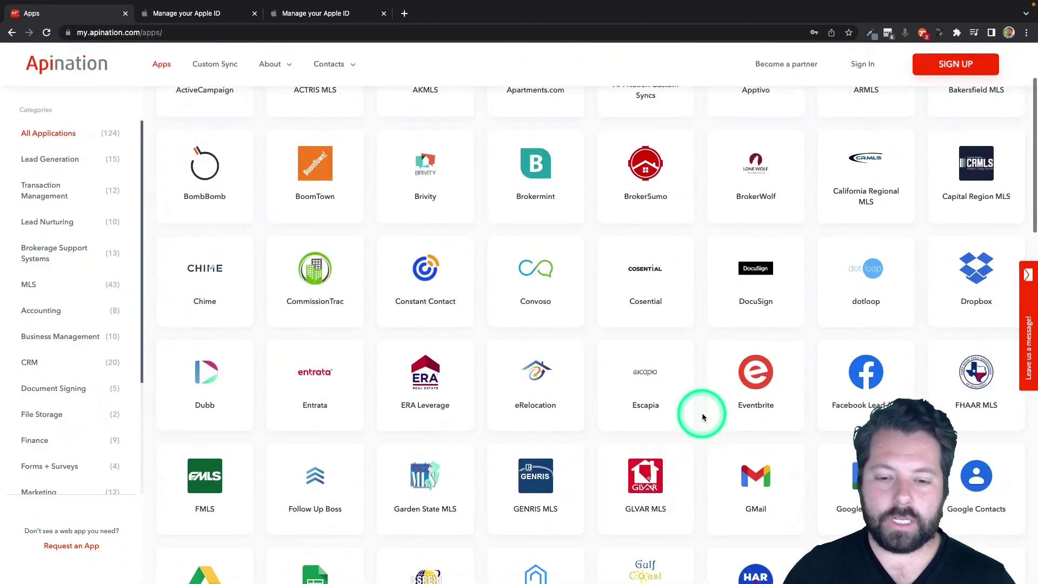
scroll(702, 413, "down", 1)
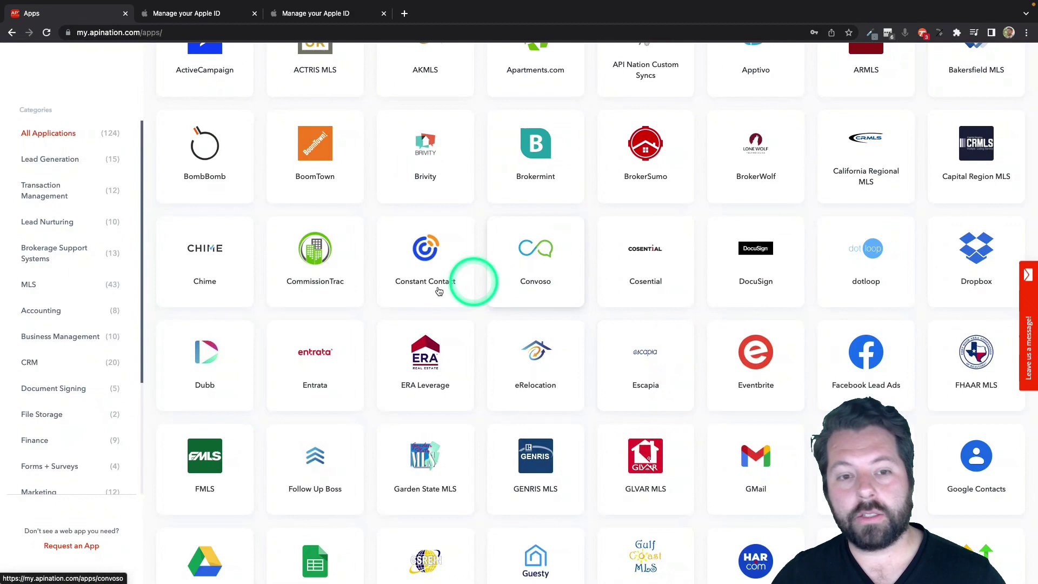
left_click(204, 254)
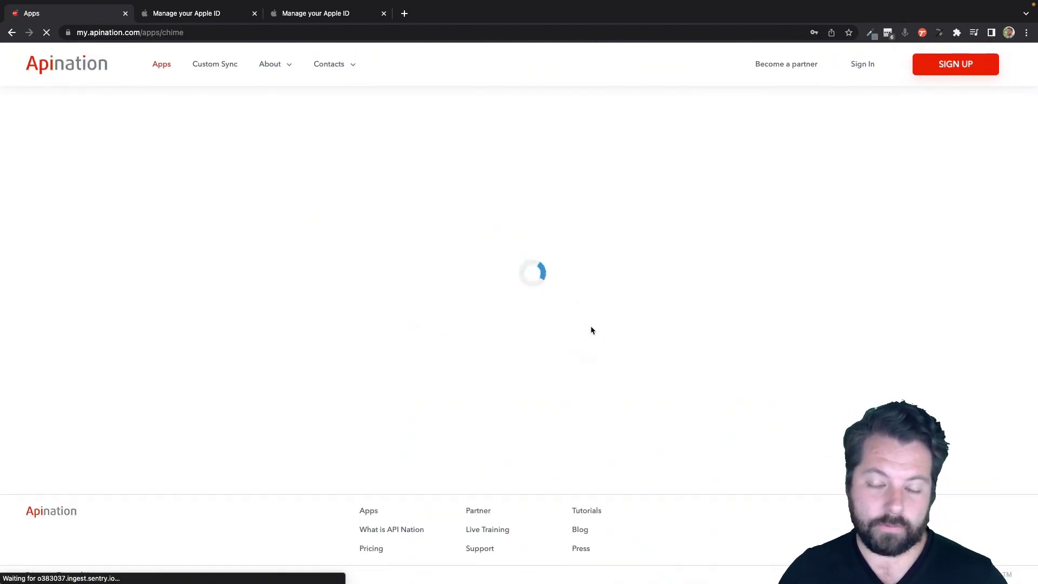
Choose iPhone Contacts (iCloud) as Chime's partner and activate 'Chime leads to iCloud Contacts contacts'.
left_click(621, 360)
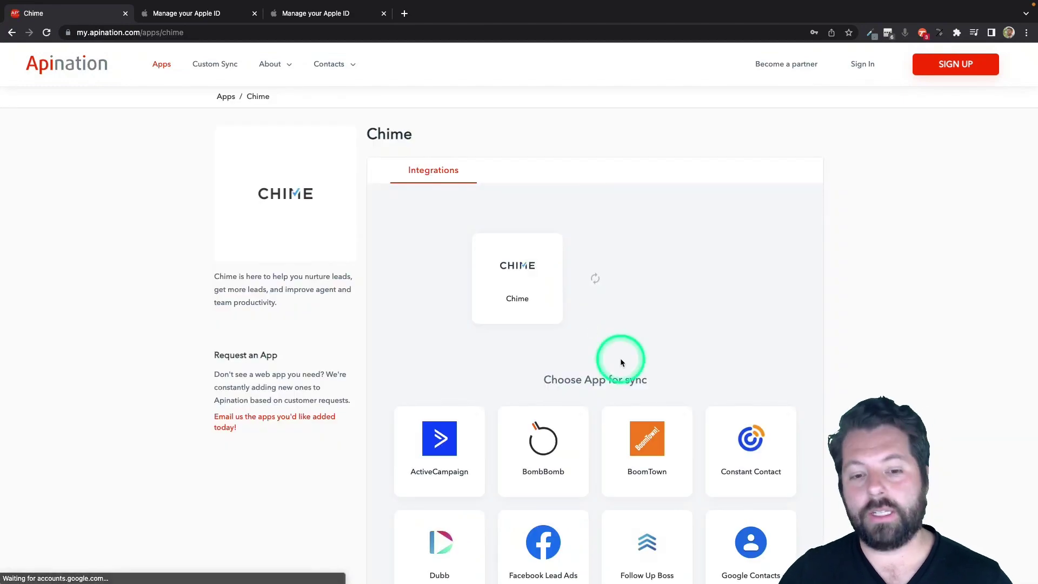
scroll(622, 362, "down", 3)
left_click(560, 430)
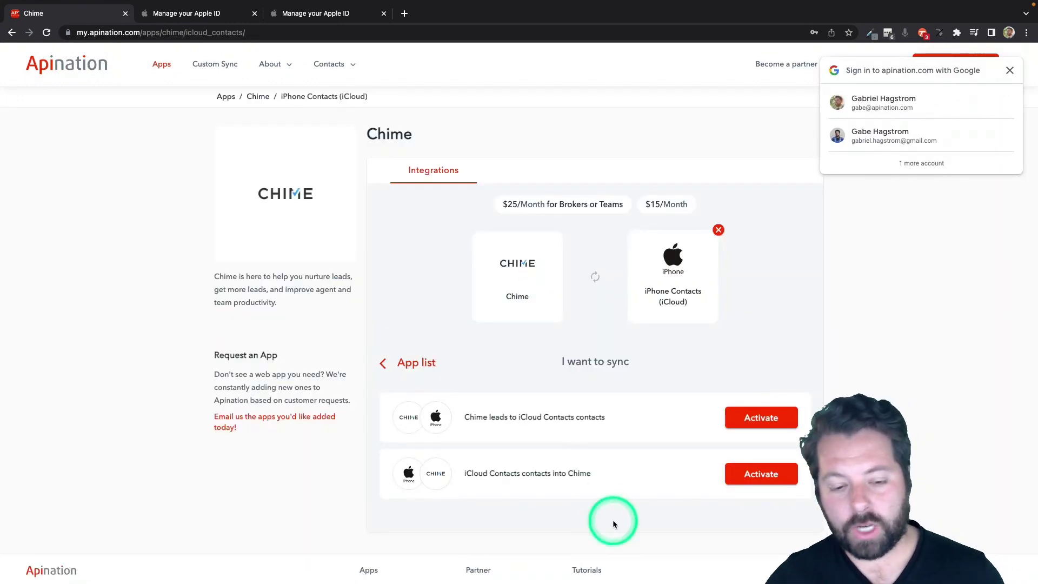
left_click(752, 421)
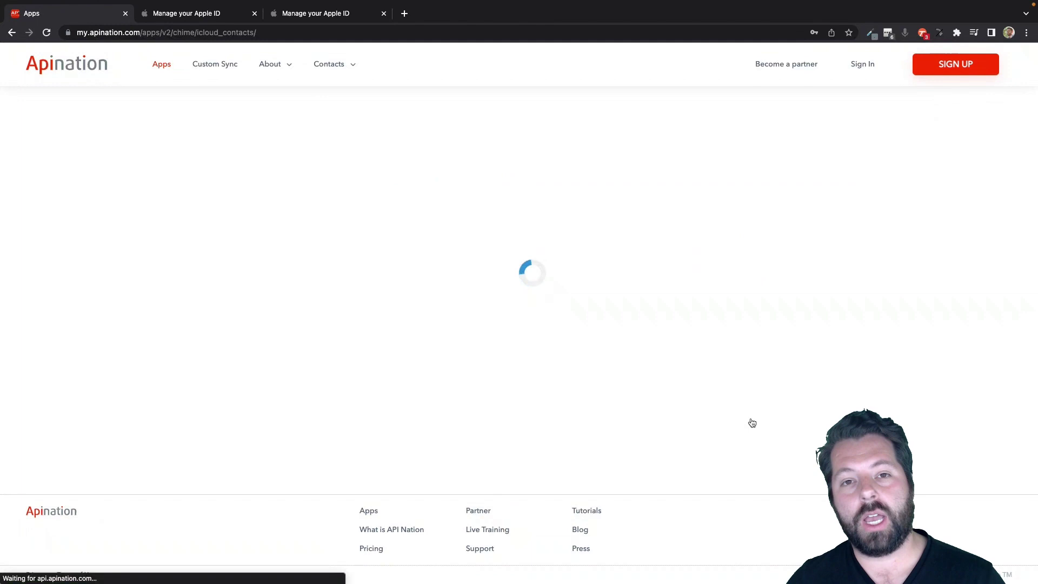
left_click(556, 364)
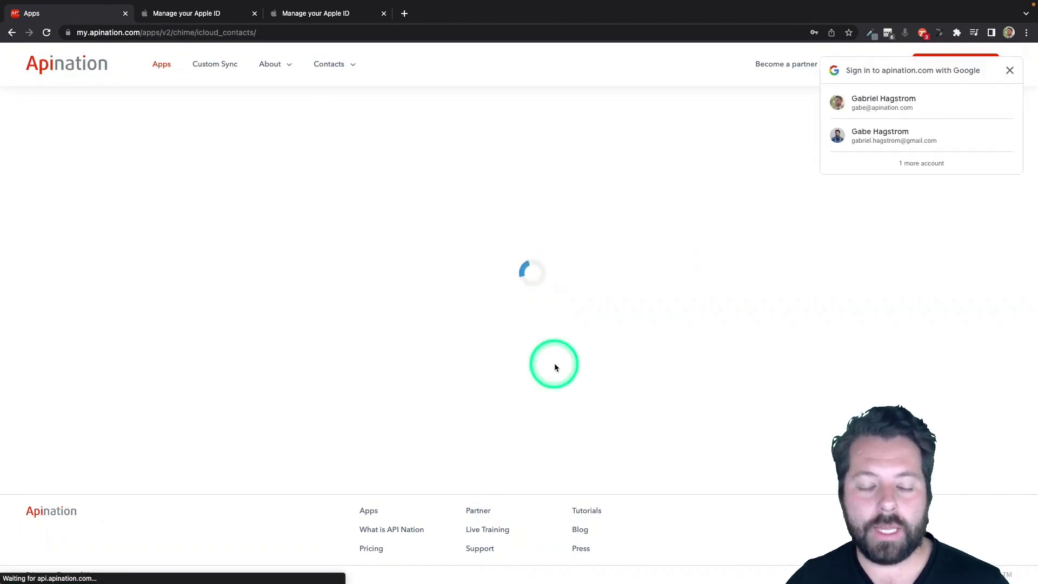
Sign in to API Nation with the first Google account.
left_click(513, 313)
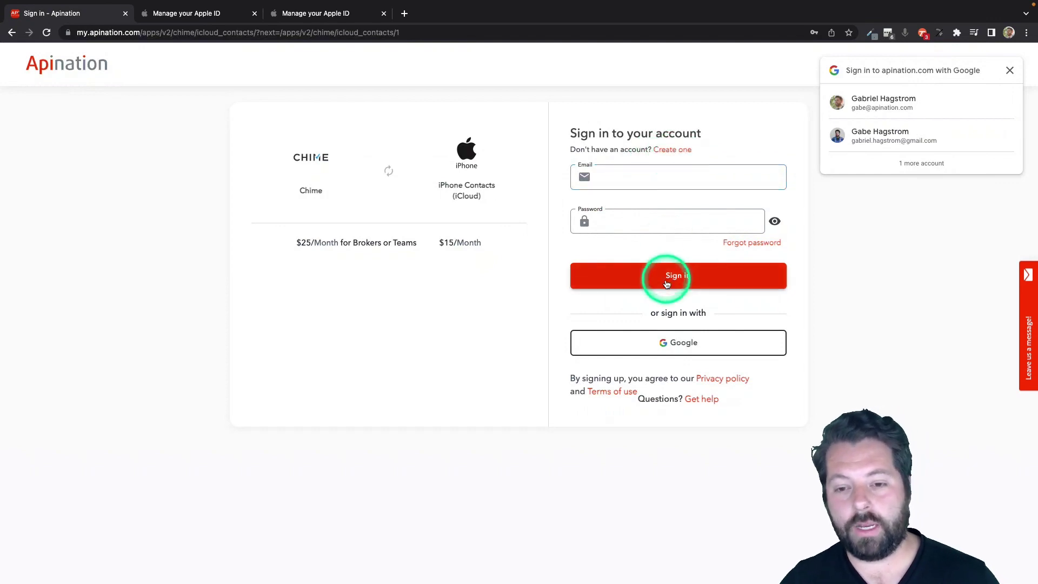
left_click(660, 342)
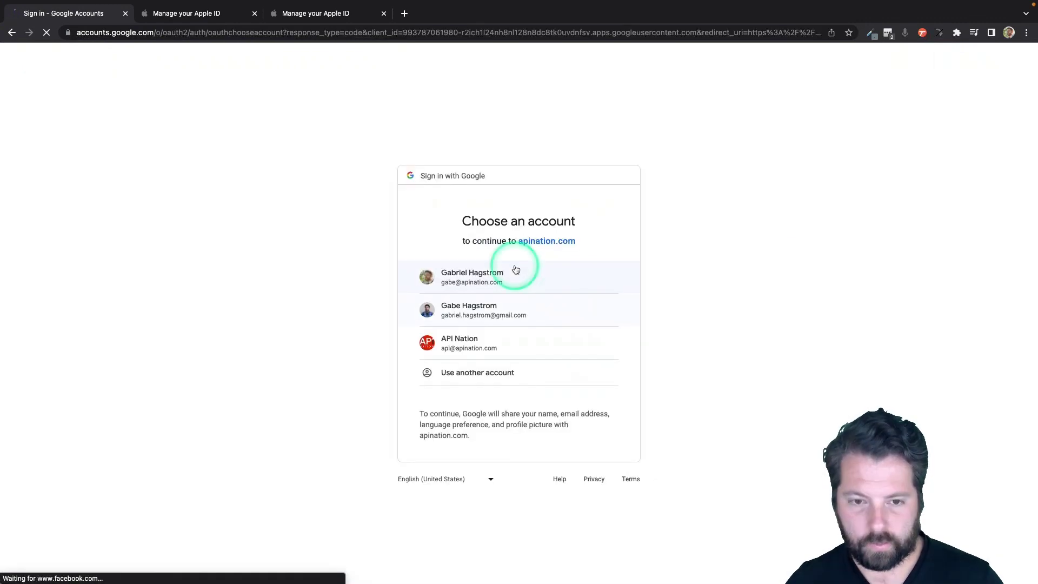
left_click(501, 277)
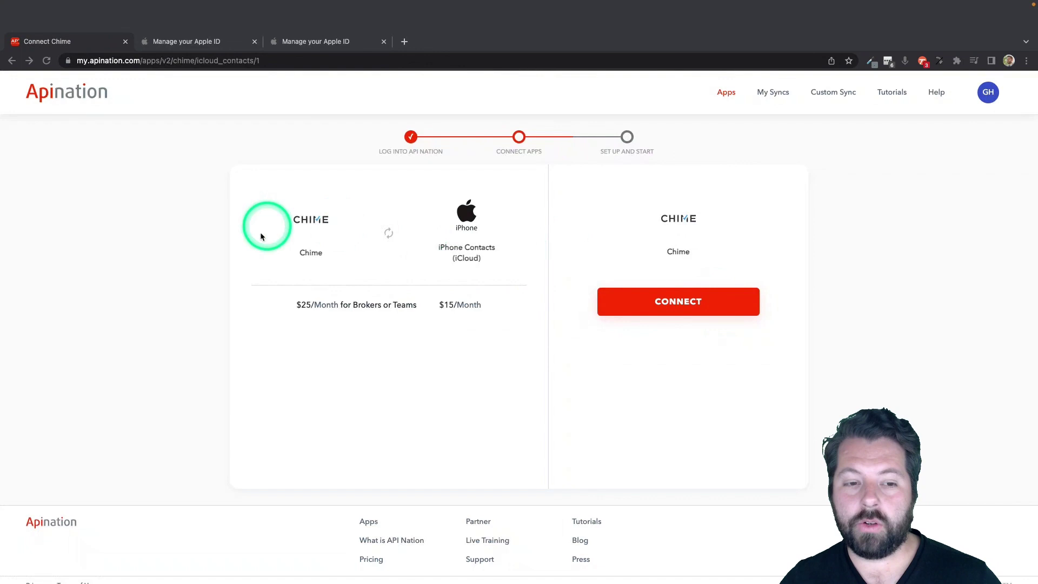
Connect the Chime account and authorize API Nation to access it.
left_click(662, 298)
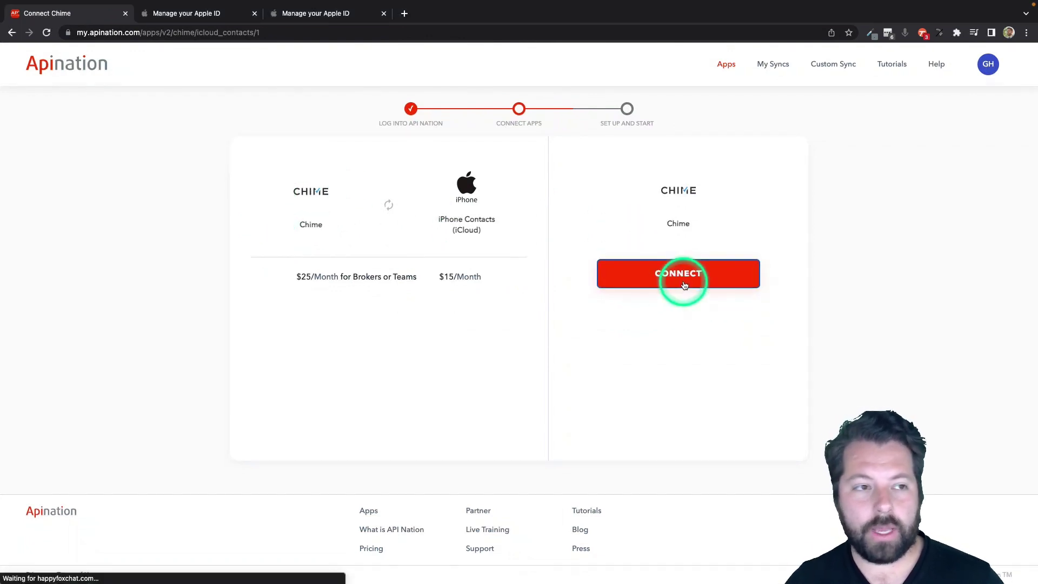
left_click(684, 286)
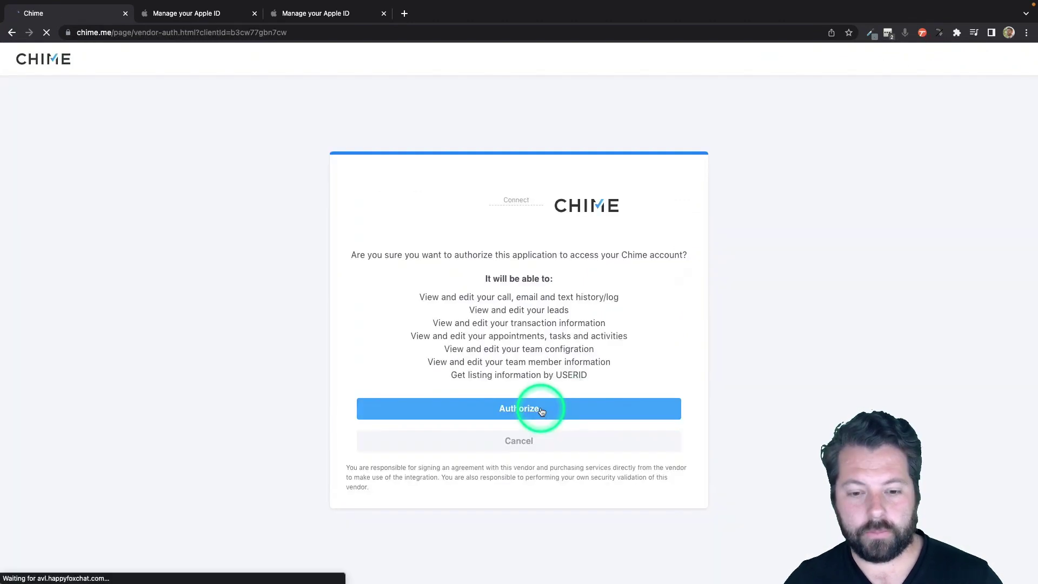
left_click(534, 409)
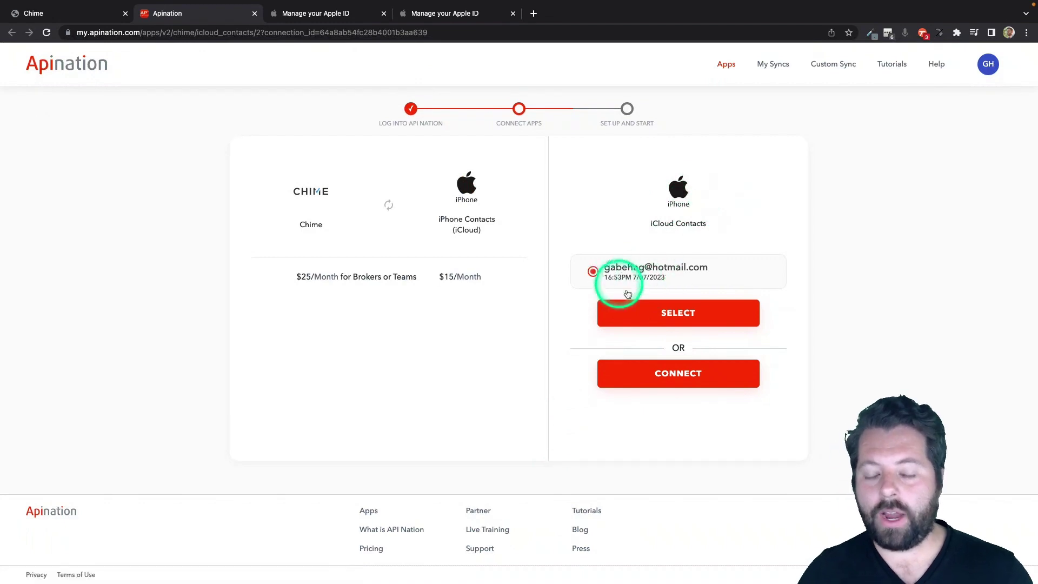
Start a new iCloud Contacts connection and enter the account's Apple ID e-mail.
left_click(686, 374)
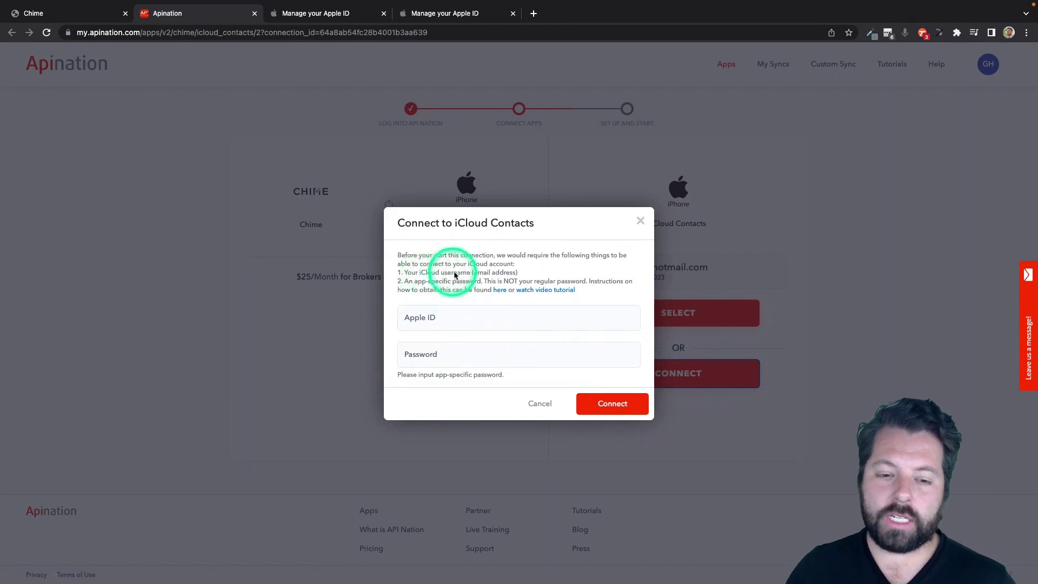
left_click(432, 315)
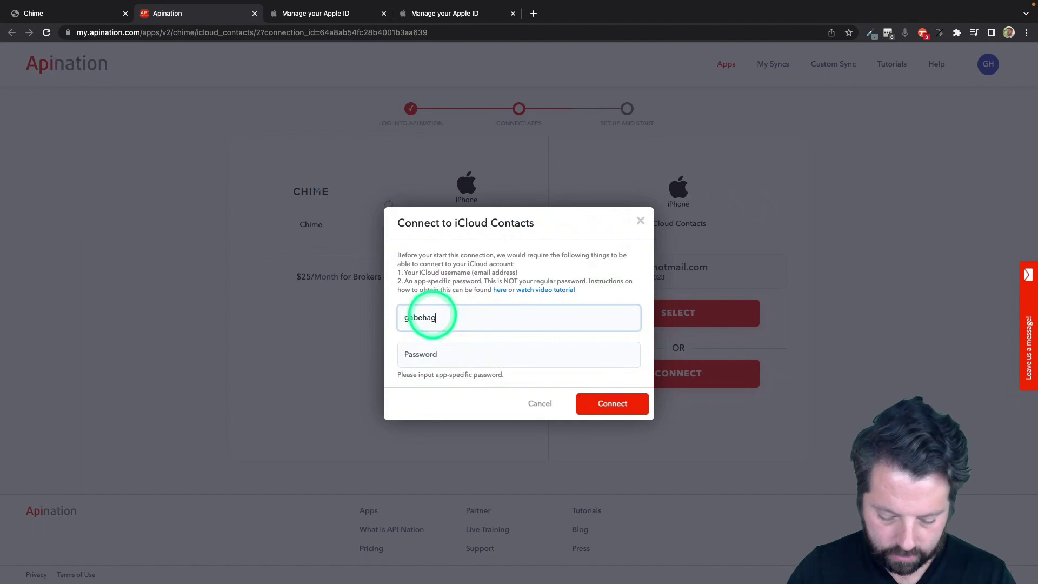
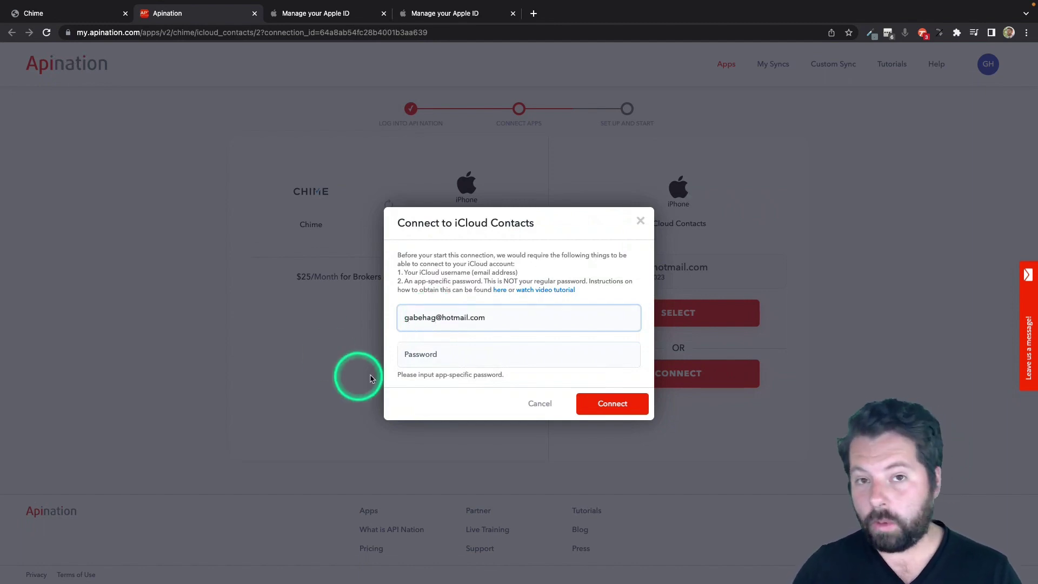
left_click(419, 281)
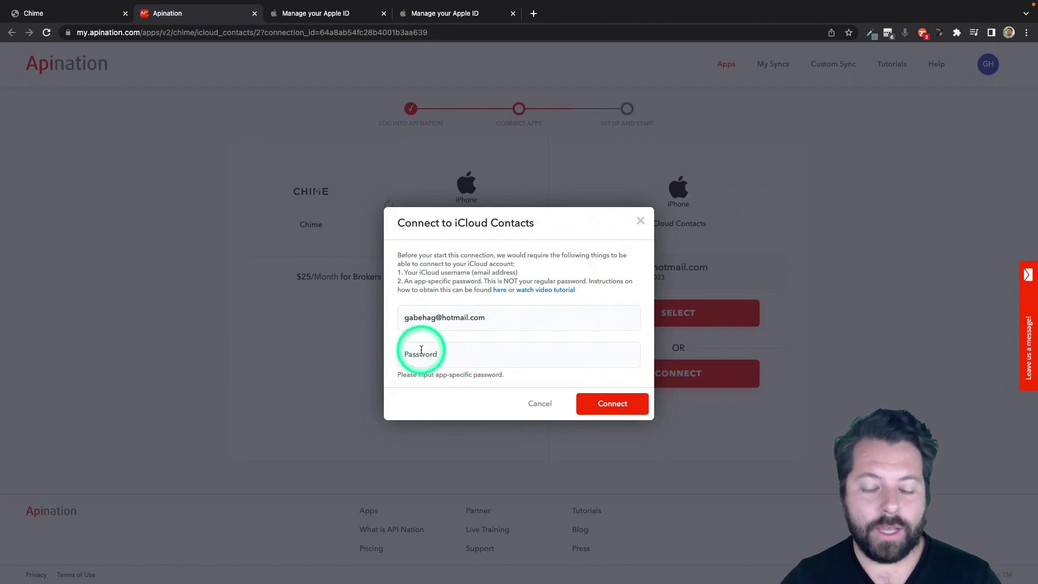
Go to Apple ID's App-Specific Passwords settings and confirm the account password.
key("ctrl+Right")
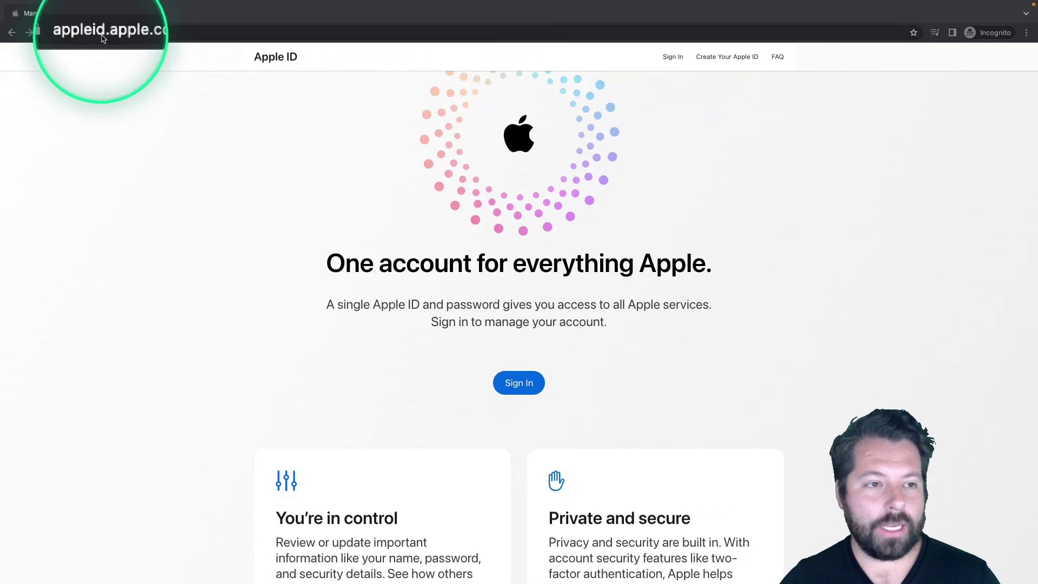
key("ctrl+Left")
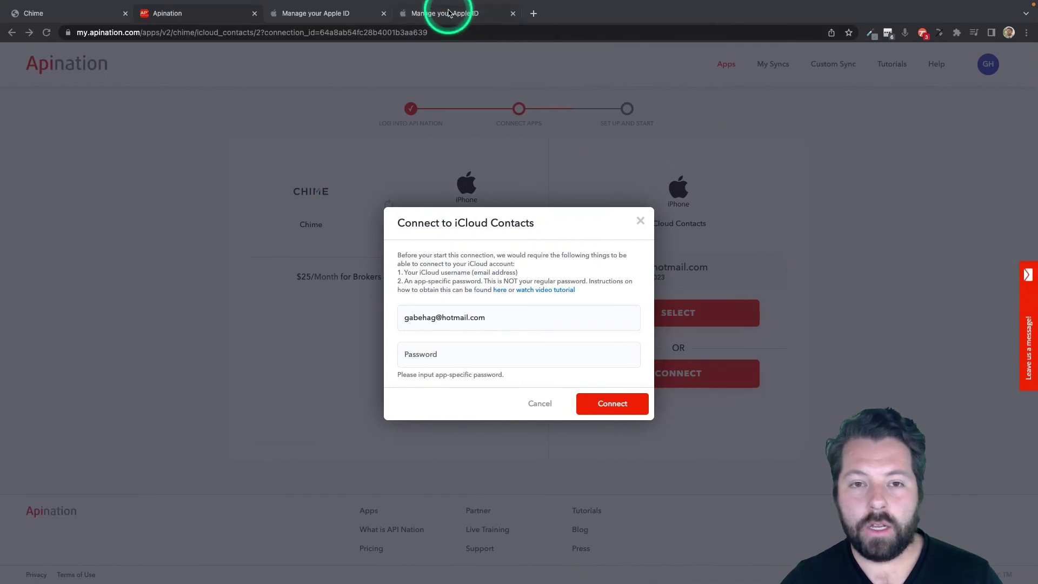
left_click(448, 14)
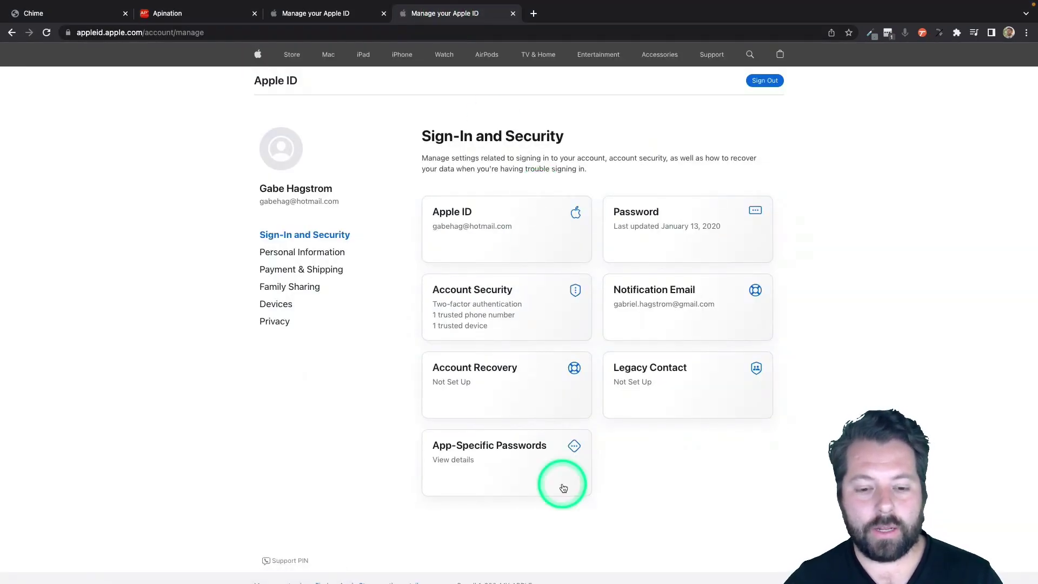
left_click(506, 450)
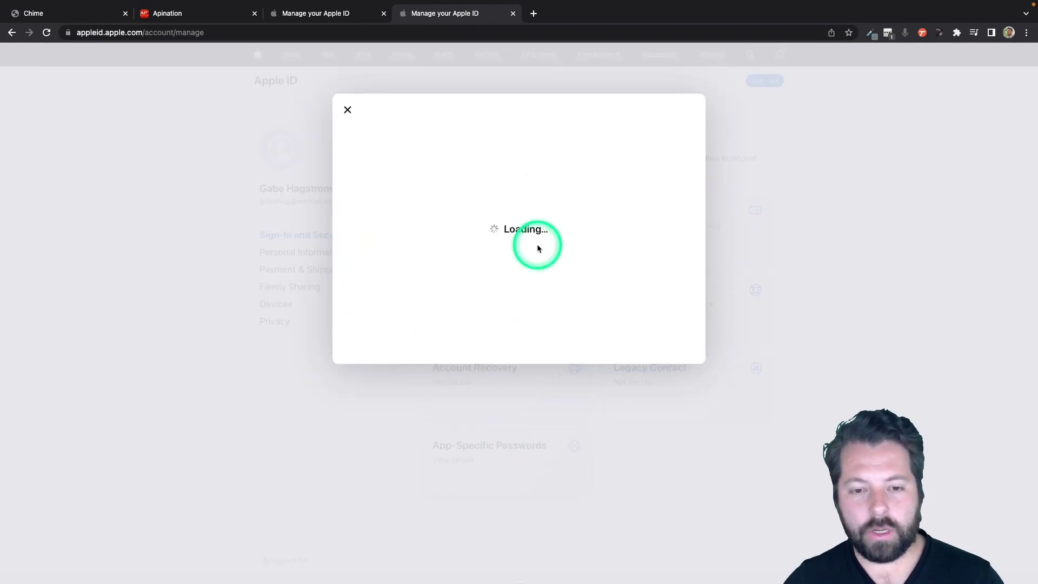
left_click(895, 36)
left_click(775, 130)
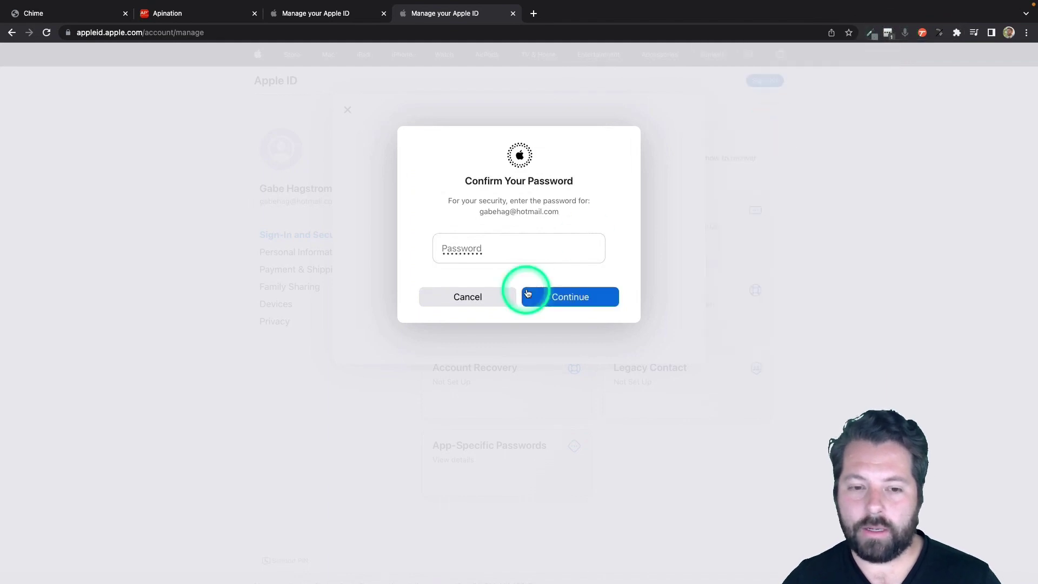
left_click(544, 292)
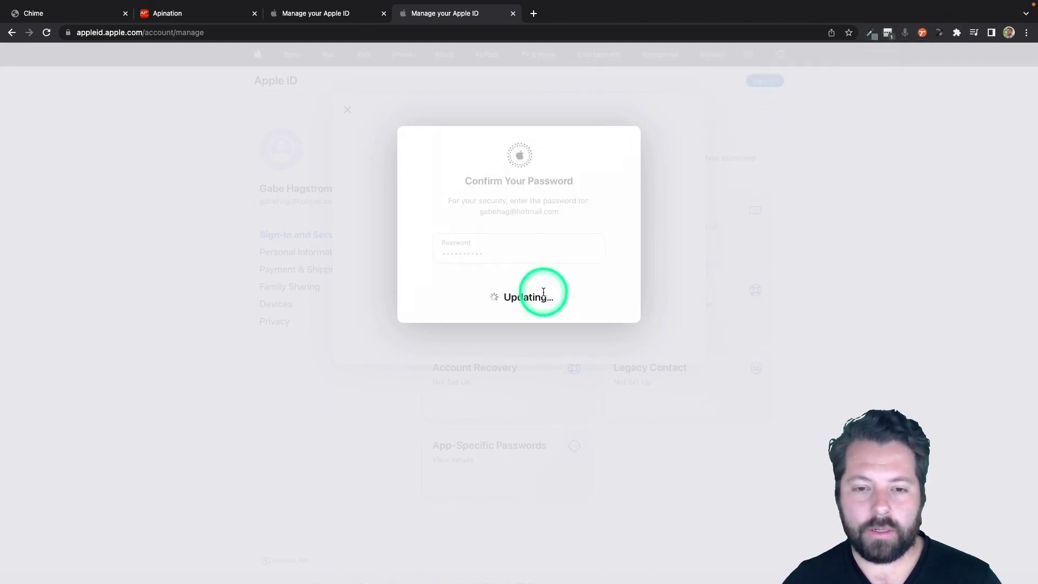
left_click(550, 283)
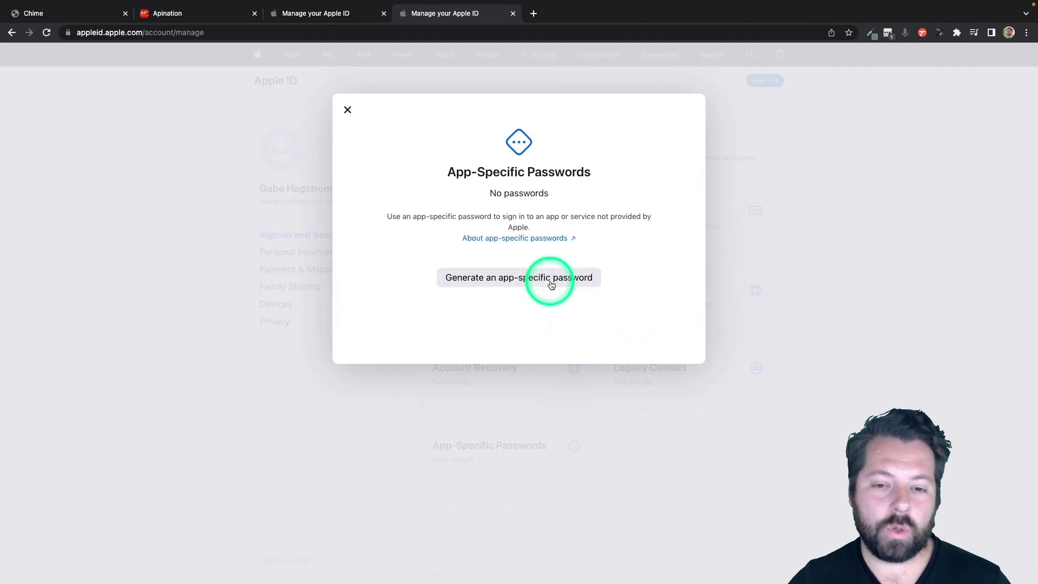
Generate an app-specific password labelled 'API Nation' and select it for copying.
left_click(531, 282)
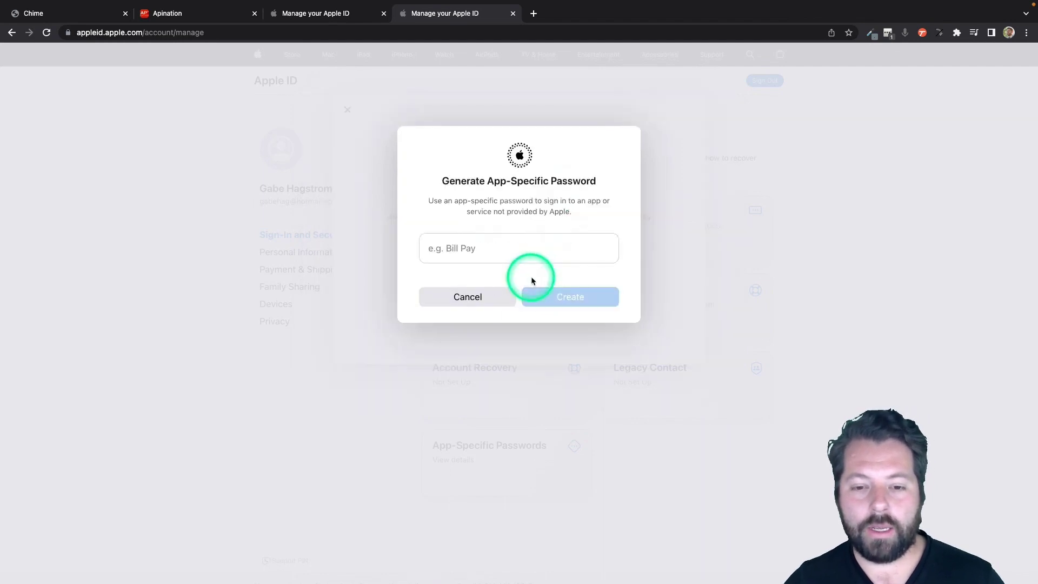
left_click(499, 252)
type("API ")
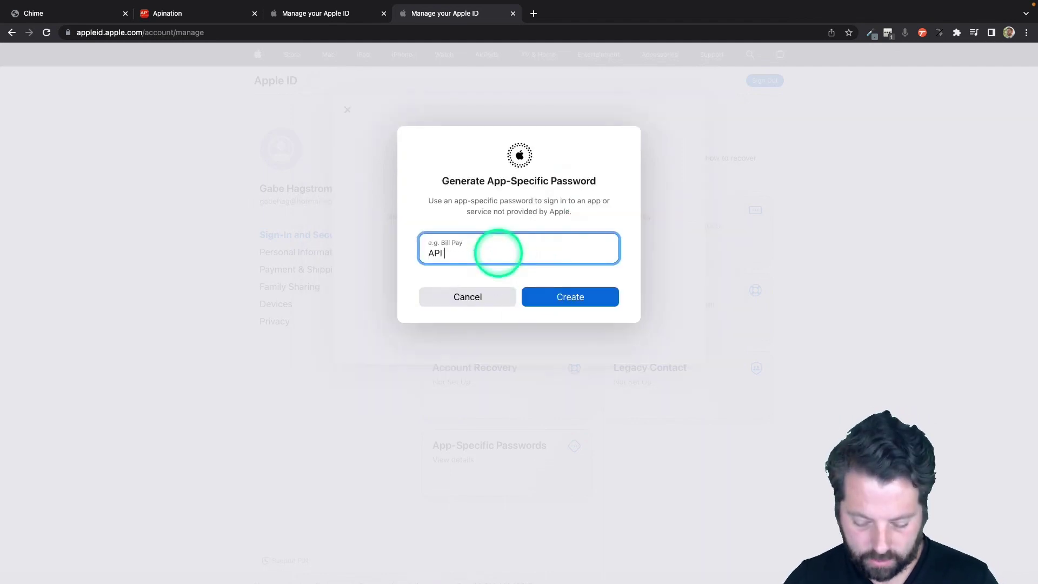
type("bna")
key("BackSpace")
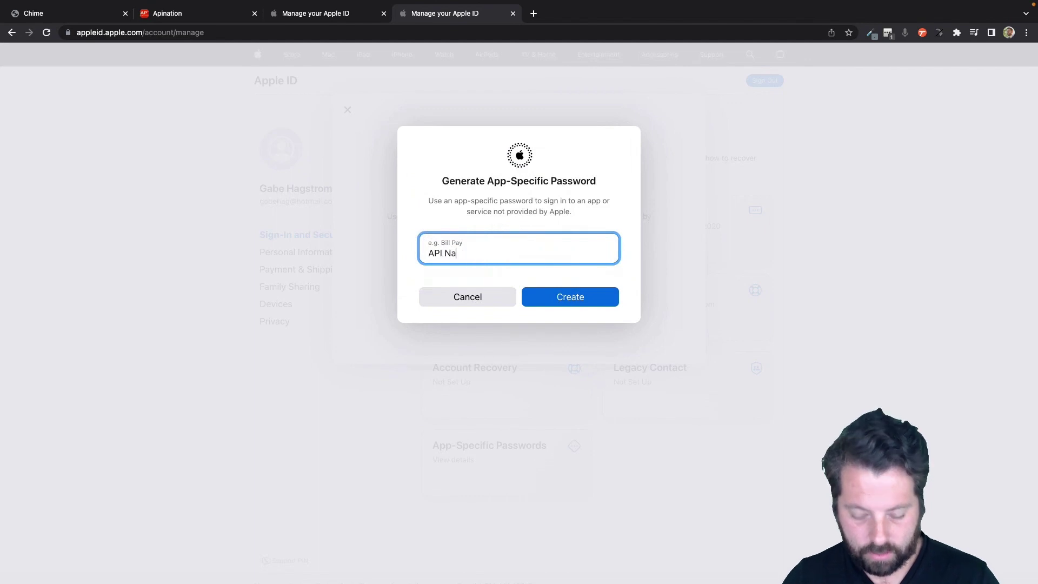
left_click(530, 295)
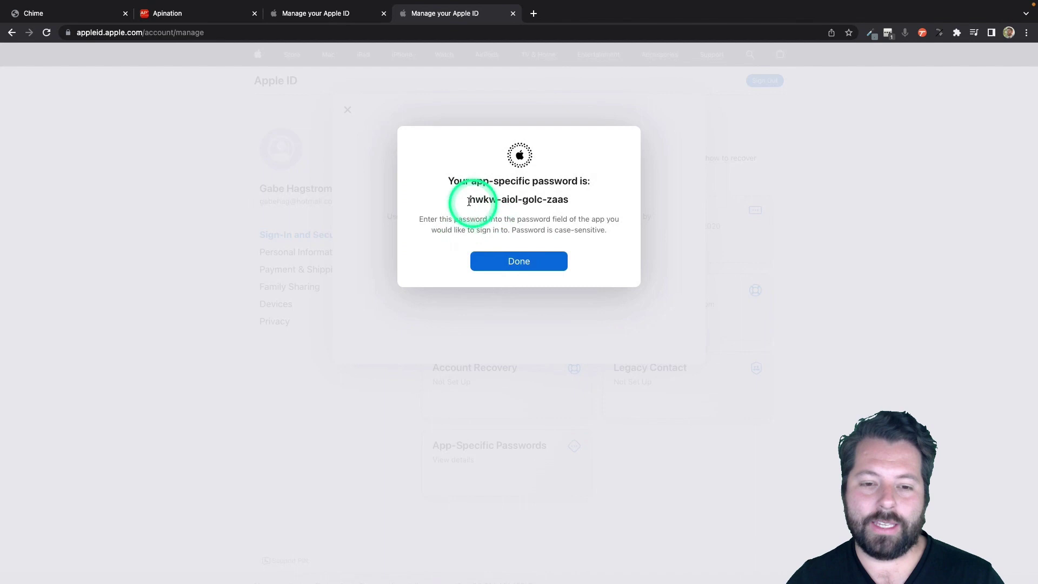
left_click_drag(469, 202, 607, 227)
key("super+c")
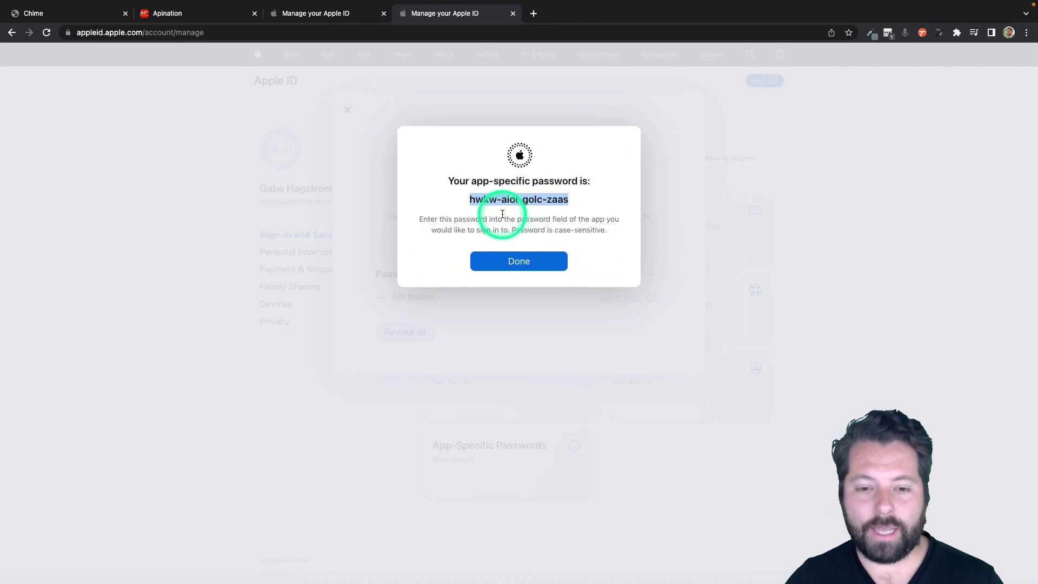
Paste the app-specific password into the iCloud Contacts Password field and connect.
left_click(182, 18)
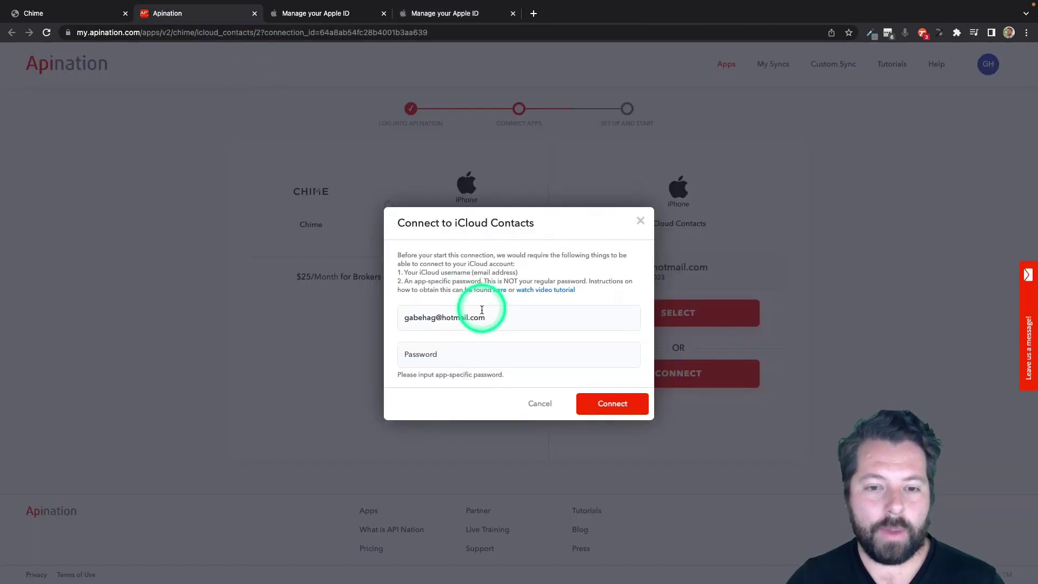
left_click(459, 352)
key("super+v")
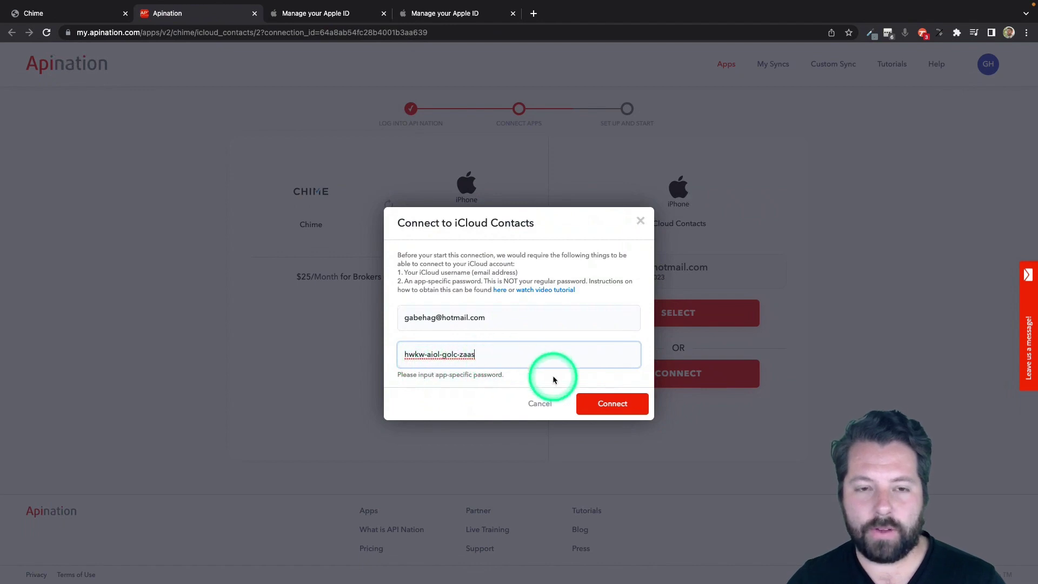
left_click(612, 404)
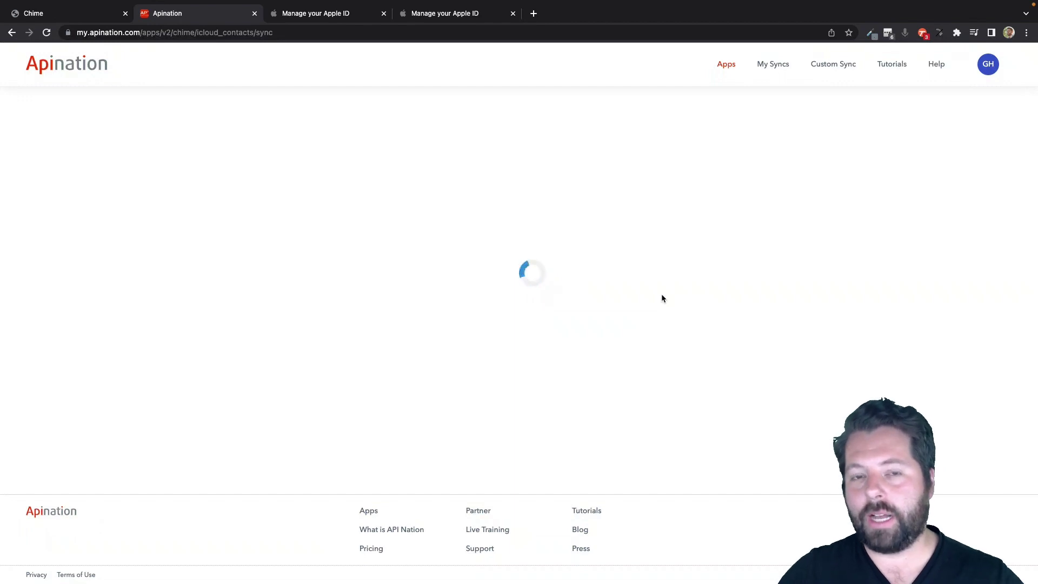
Review the Chime Source (Google), Groups and Tags filters.
left_click(590, 347)
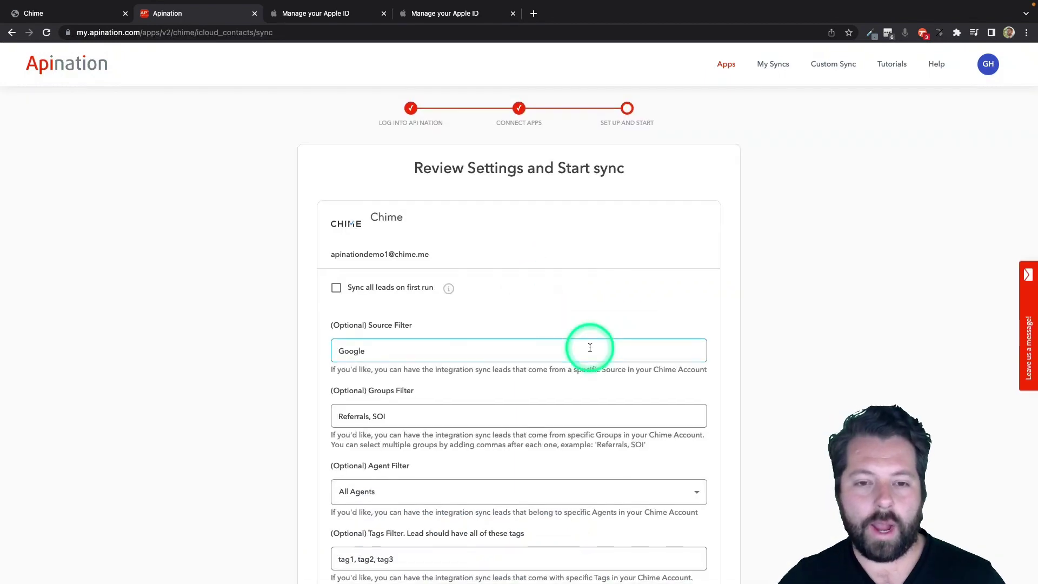
scroll(590, 348, "down", 3)
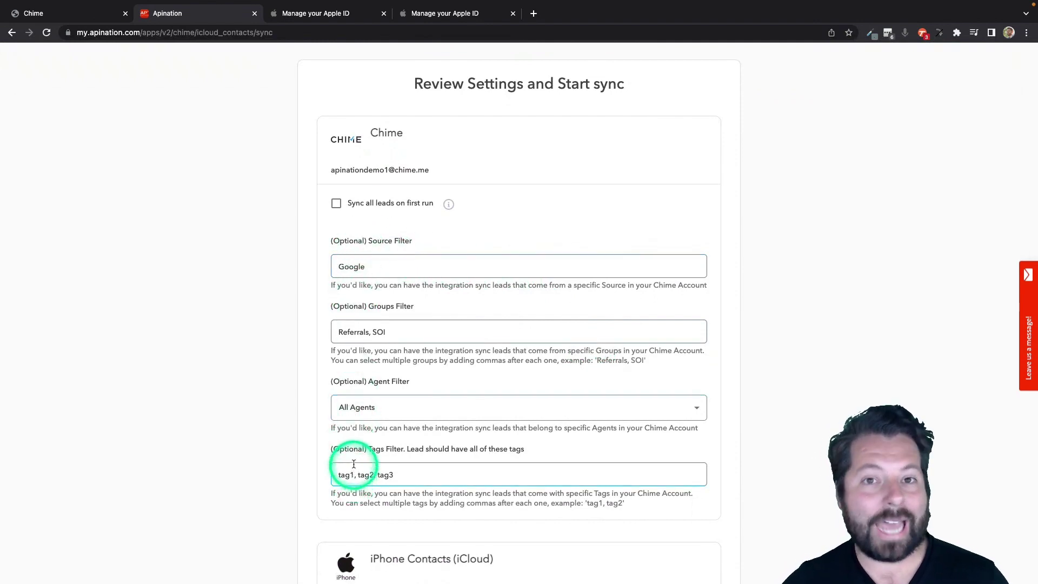
left_click(350, 267)
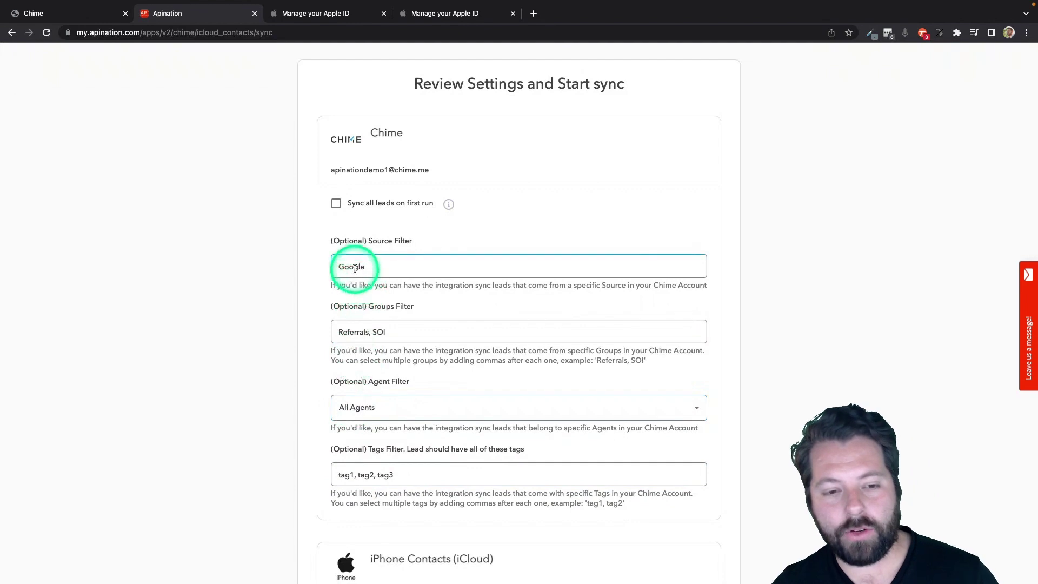
left_click(359, 331)
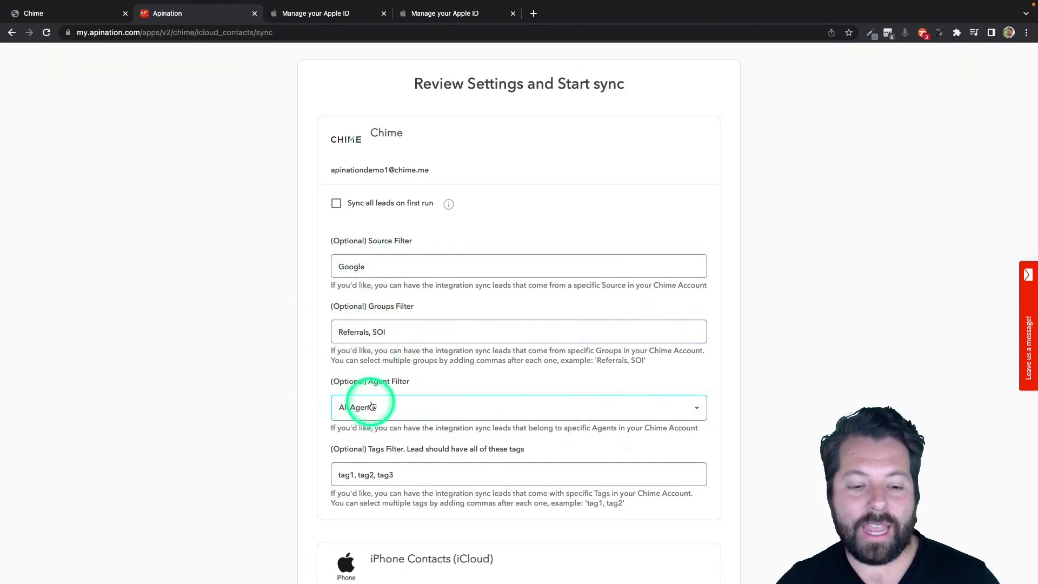
left_click(372, 474)
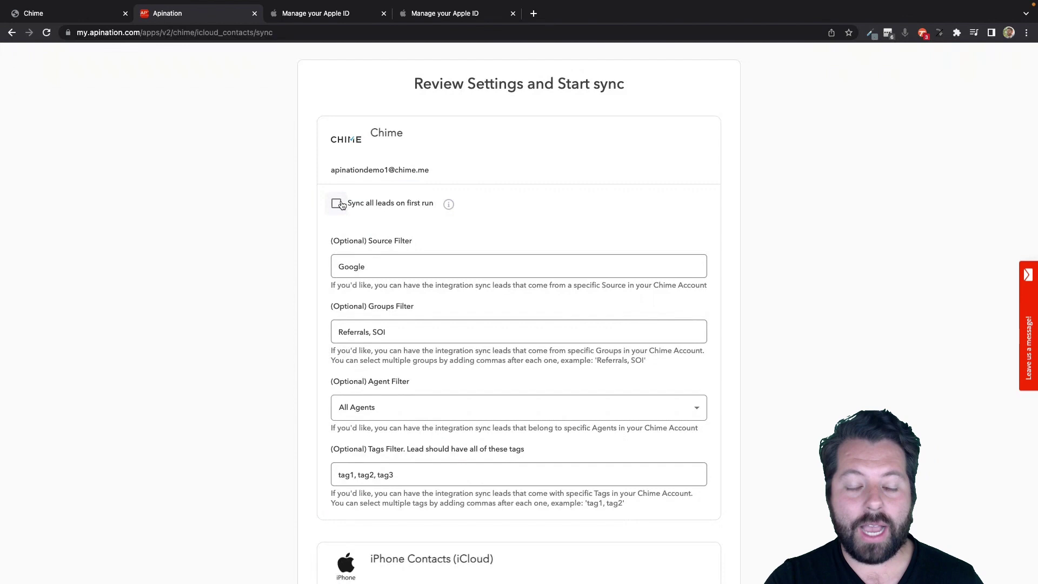
Leave 'Sync all leads on first run' unchecked after toggling it.
left_click(339, 205)
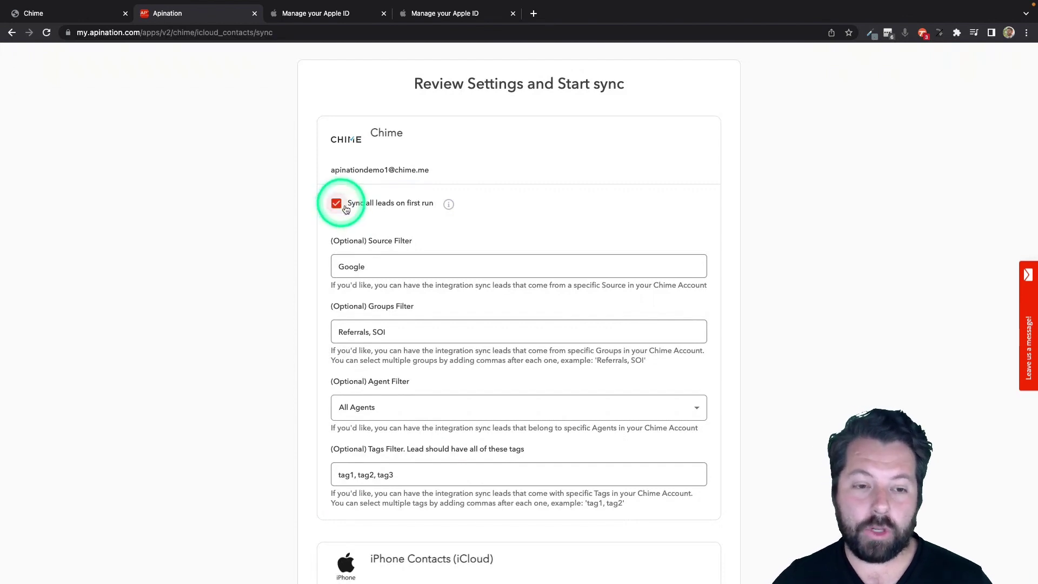
left_click(338, 209)
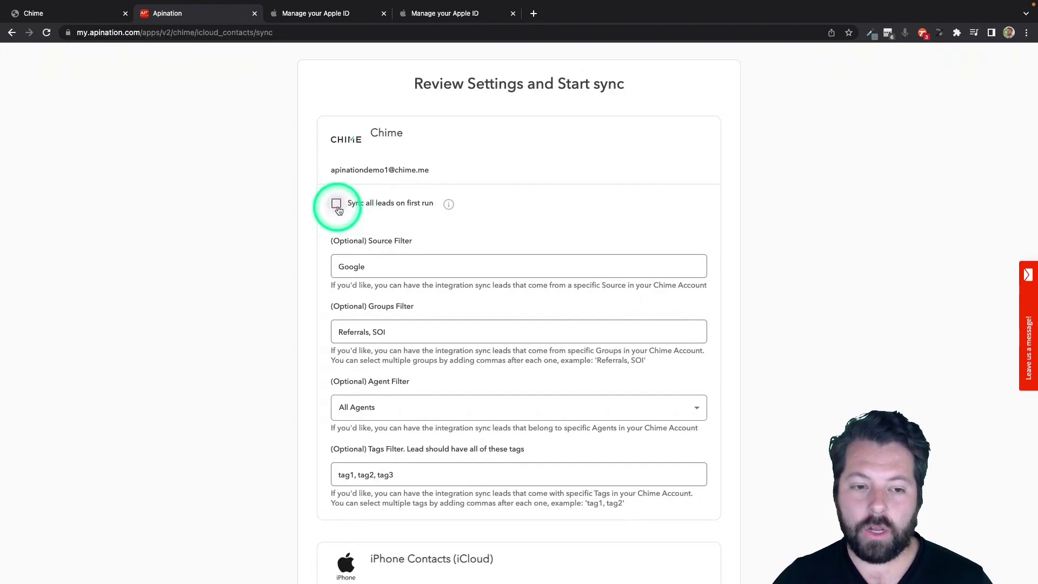
left_click(337, 207)
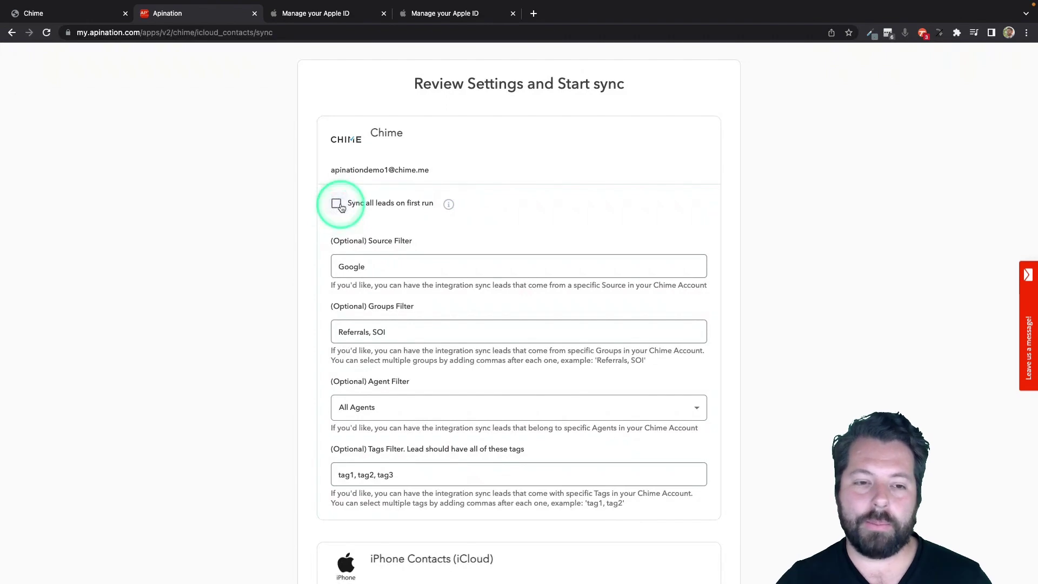
left_click(337, 206)
left_click(337, 207)
left_click(337, 207)
Tick 'Do not overwrite information in iCloud Contacts fields' and subscribe on the $25 monthly plan.
scroll(320, 397, "down", 5)
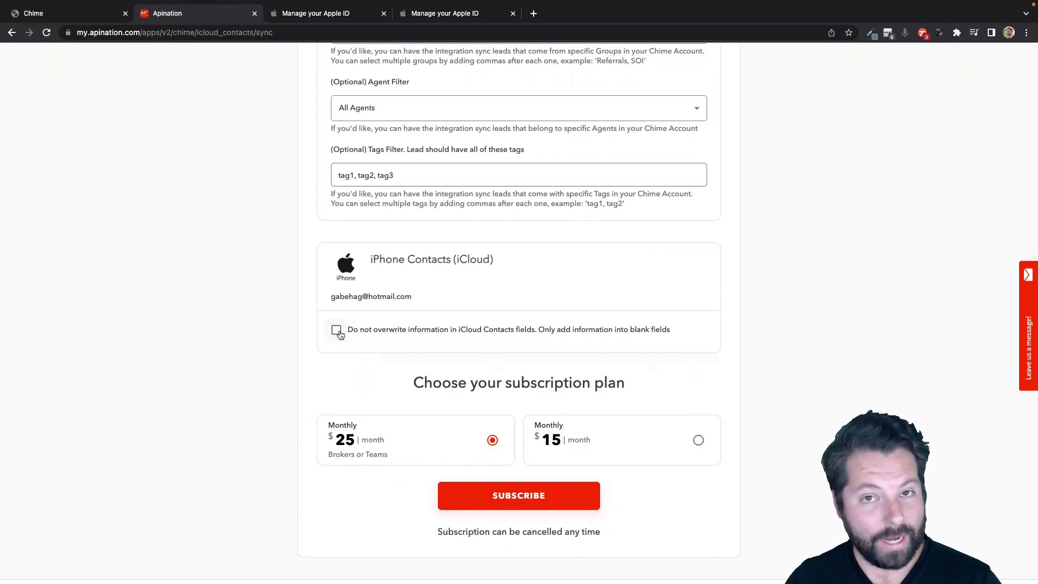
left_click(371, 293)
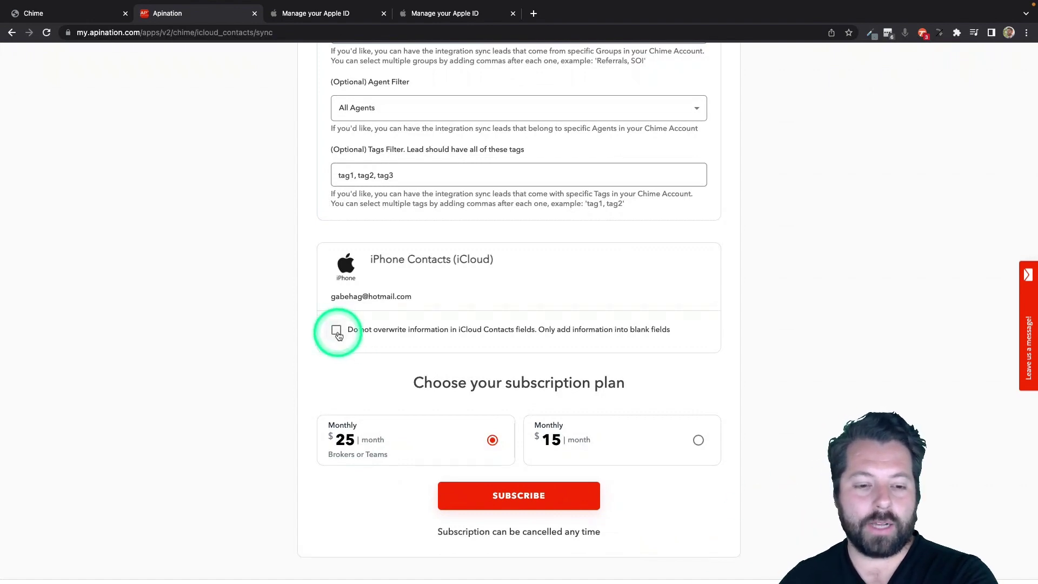
left_click(337, 332)
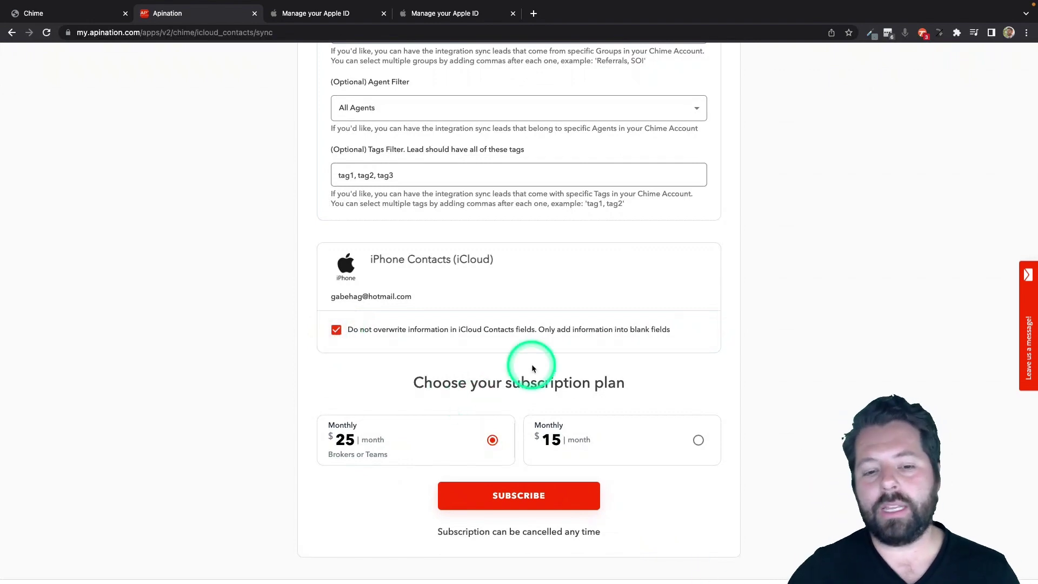
left_click(517, 503)
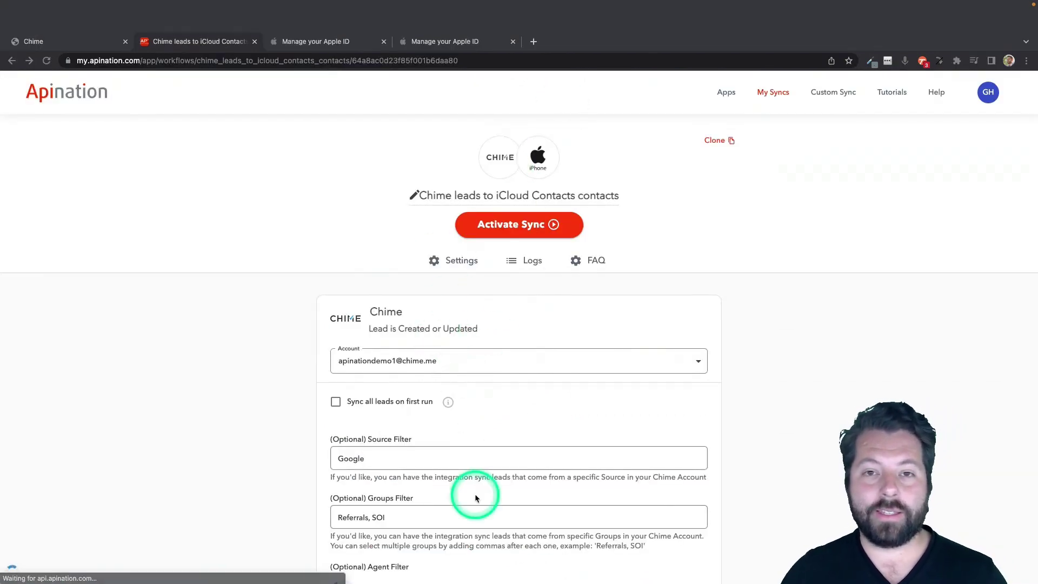
Browse the workflow's filter field list and keep the filter at No Filter.
scroll(475, 494, "down", 3)
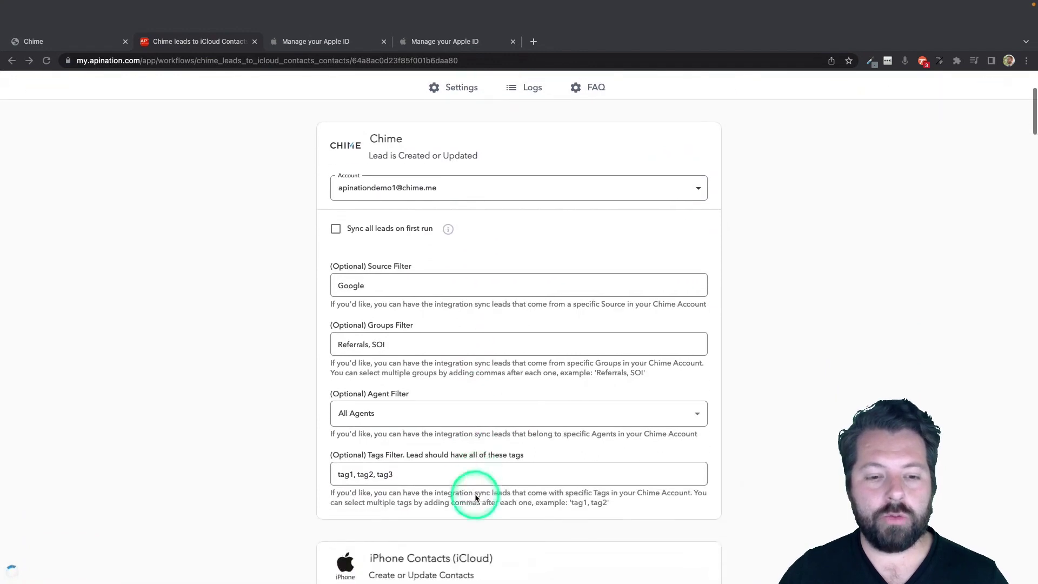
scroll(475, 494, "down", 1)
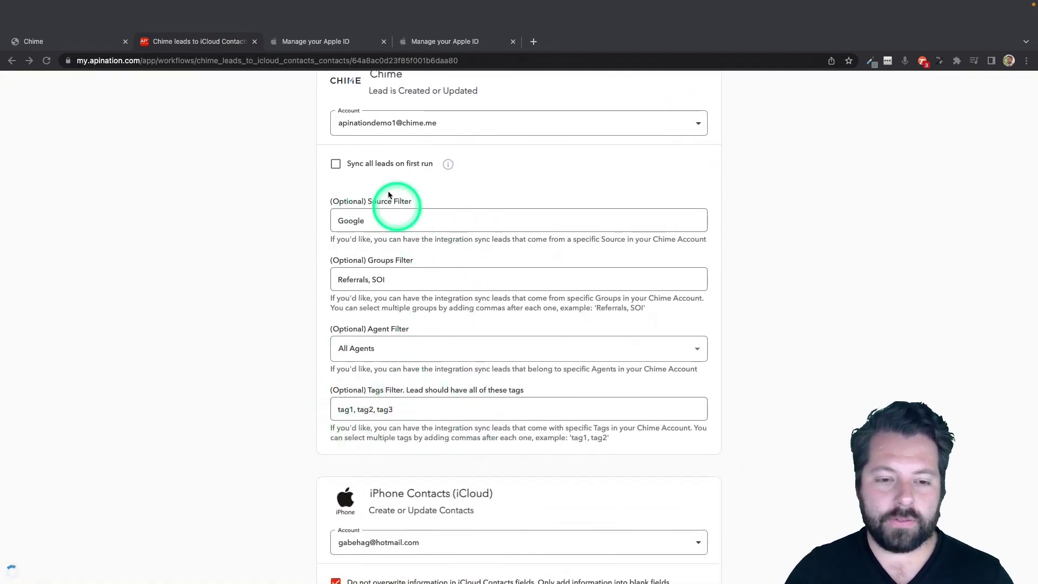
scroll(328, 399, "down", 2)
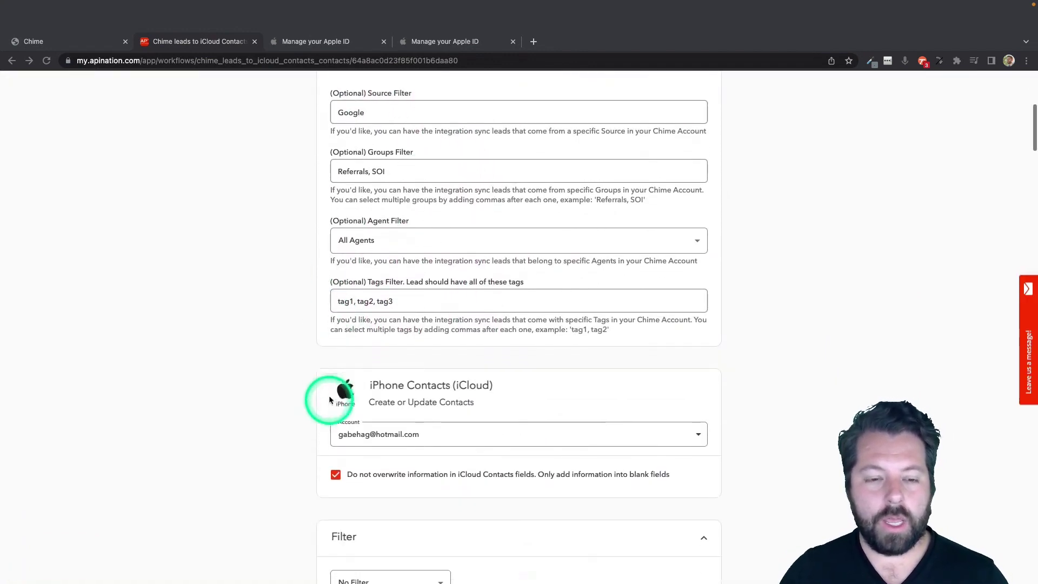
scroll(325, 422, "down", 2)
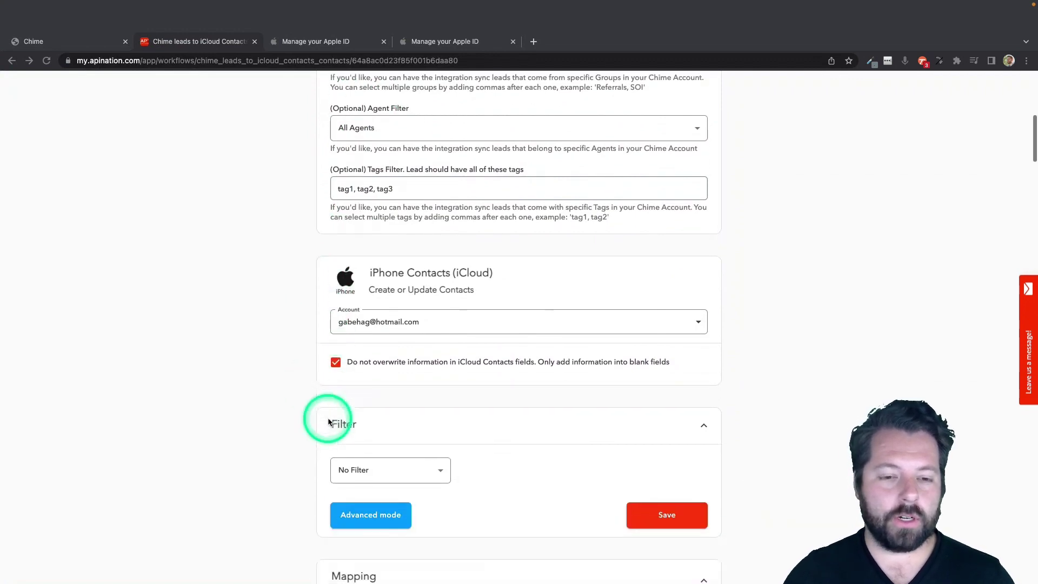
scroll(327, 419, "down", 3)
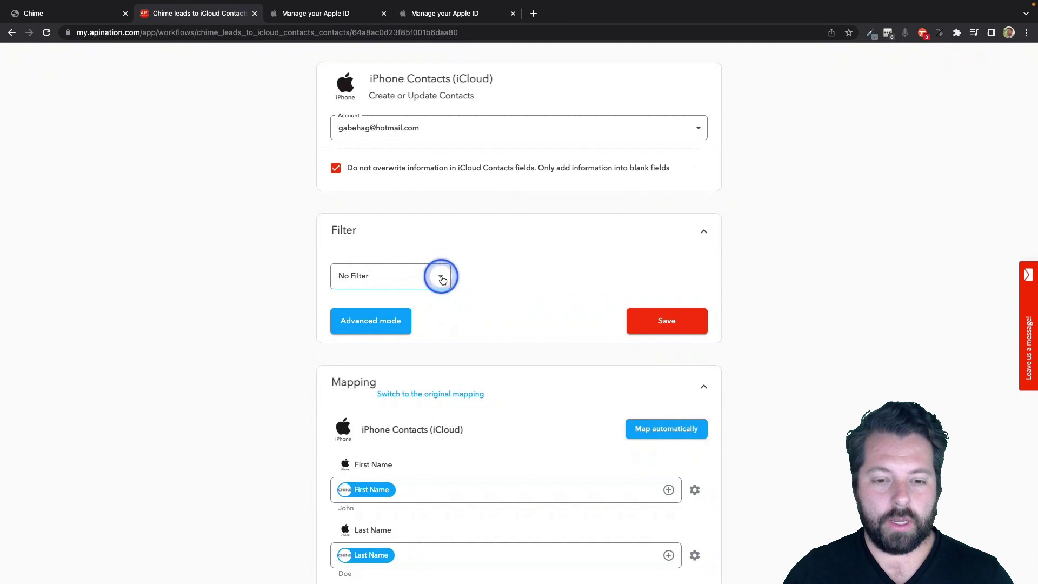
left_click(442, 279)
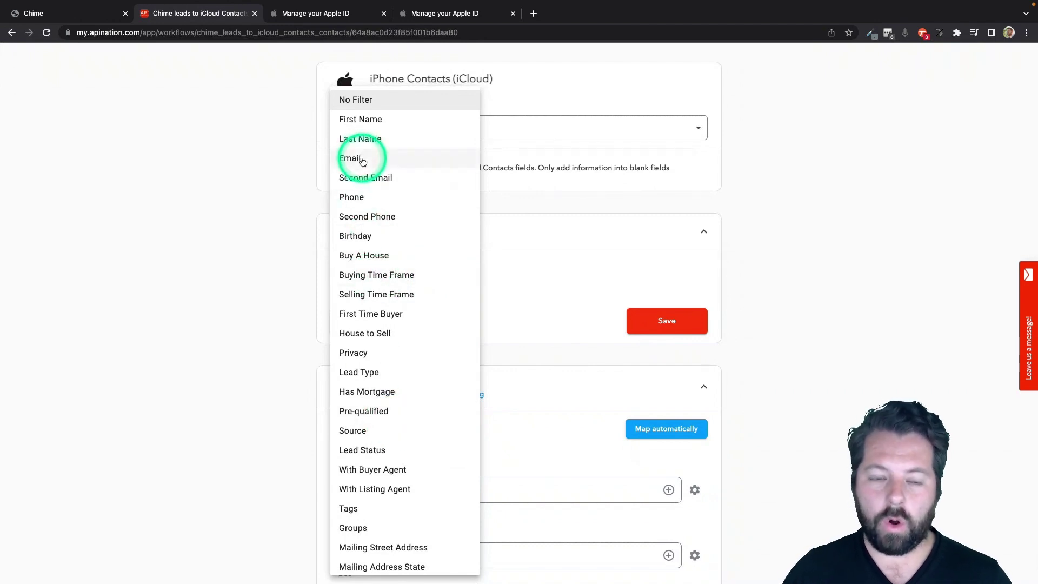
scroll(390, 518, "down", 1)
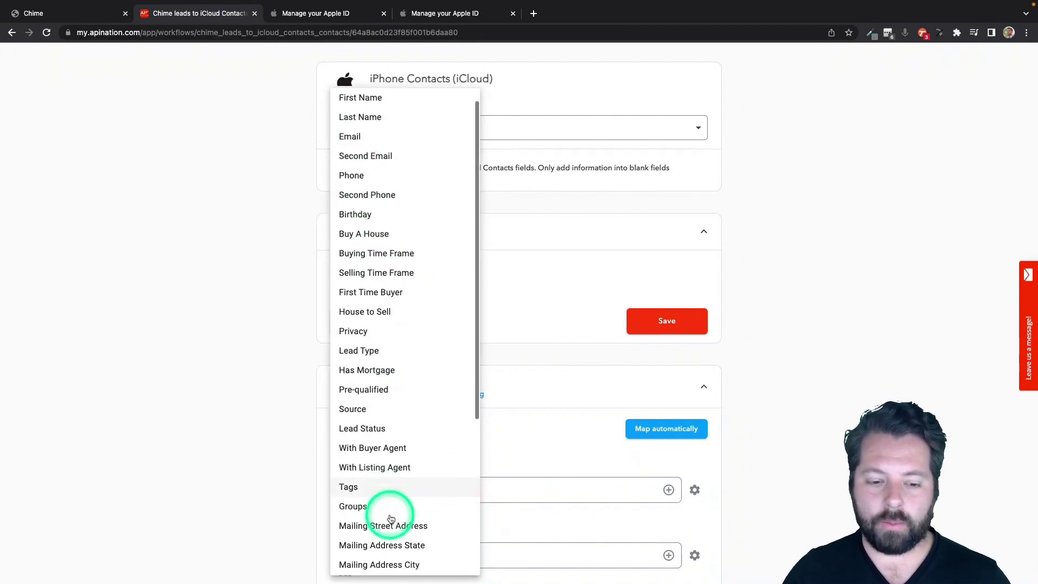
scroll(391, 518, "down", 5)
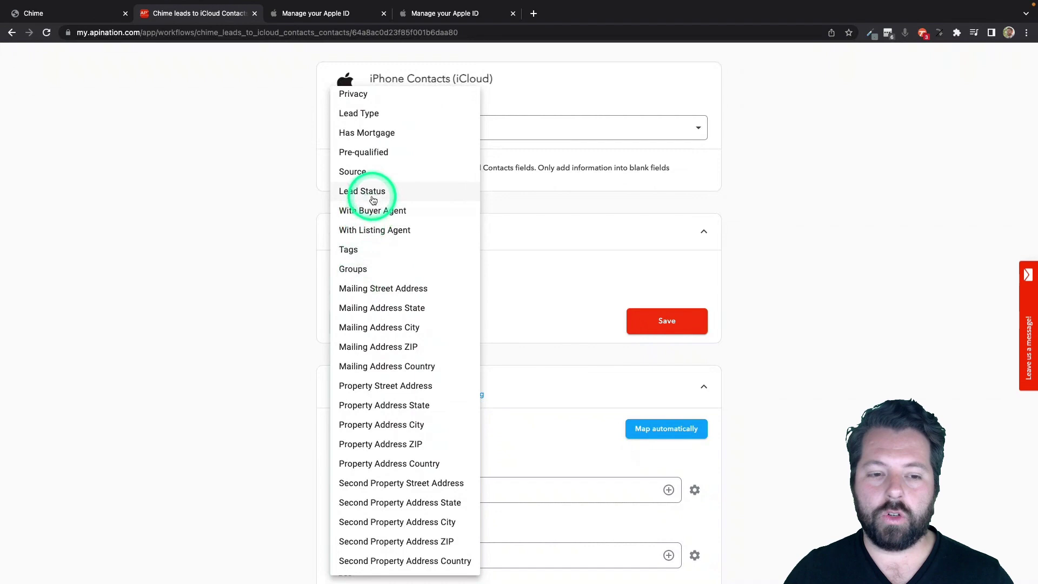
left_click(267, 252)
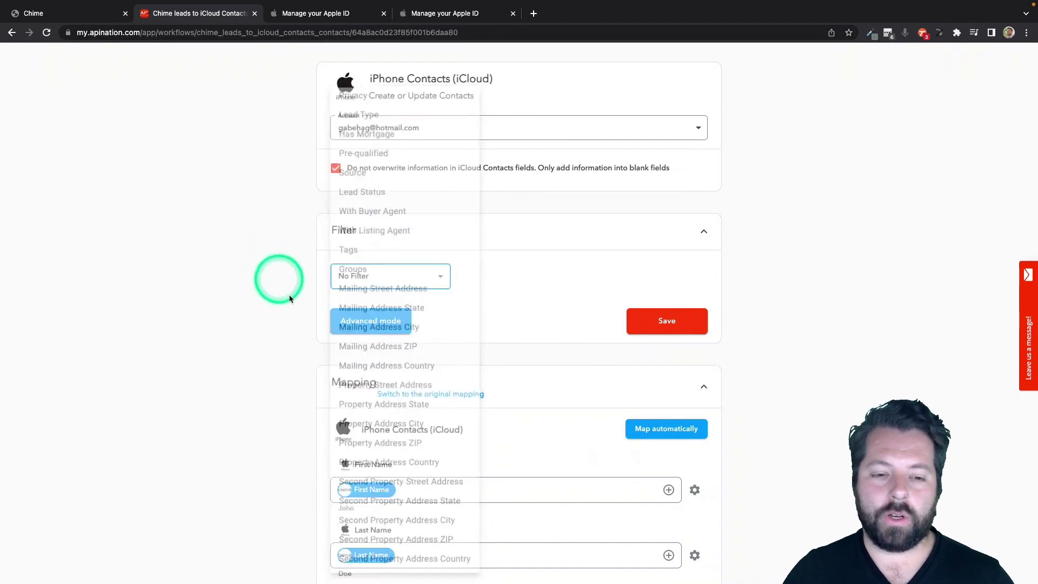
scroll(439, 336, "down", 6)
scroll(439, 339, "down", 1)
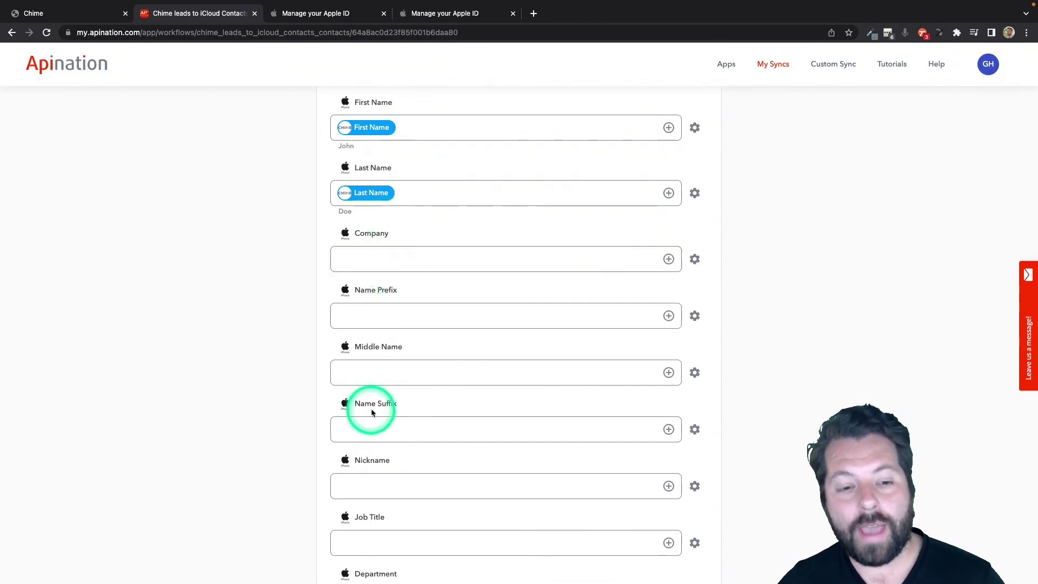
scroll(371, 408, "up", 2)
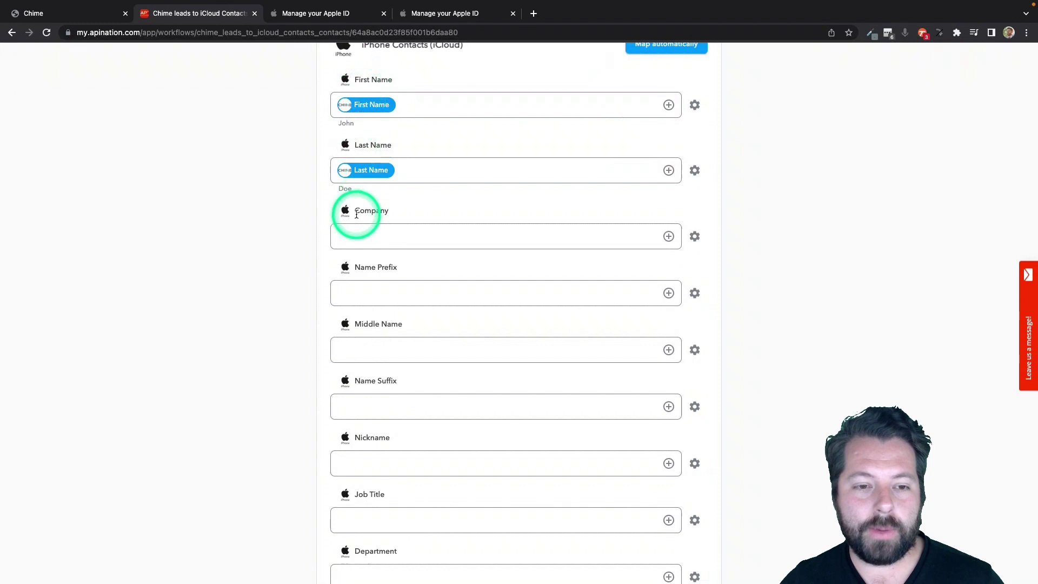
scroll(363, 279, "down", 2)
scroll(363, 280, "down", 4)
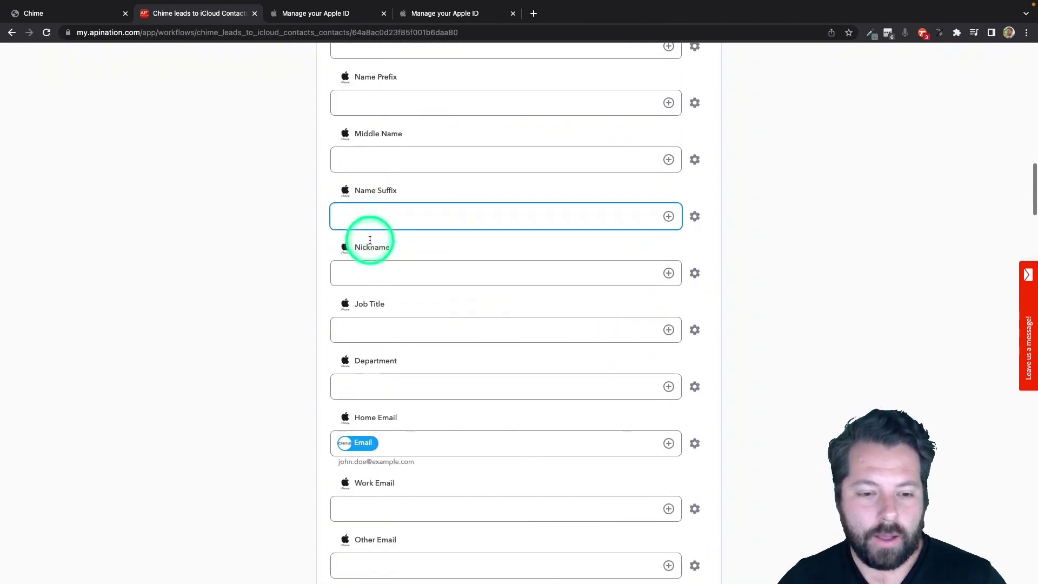
scroll(378, 412, "down", 2)
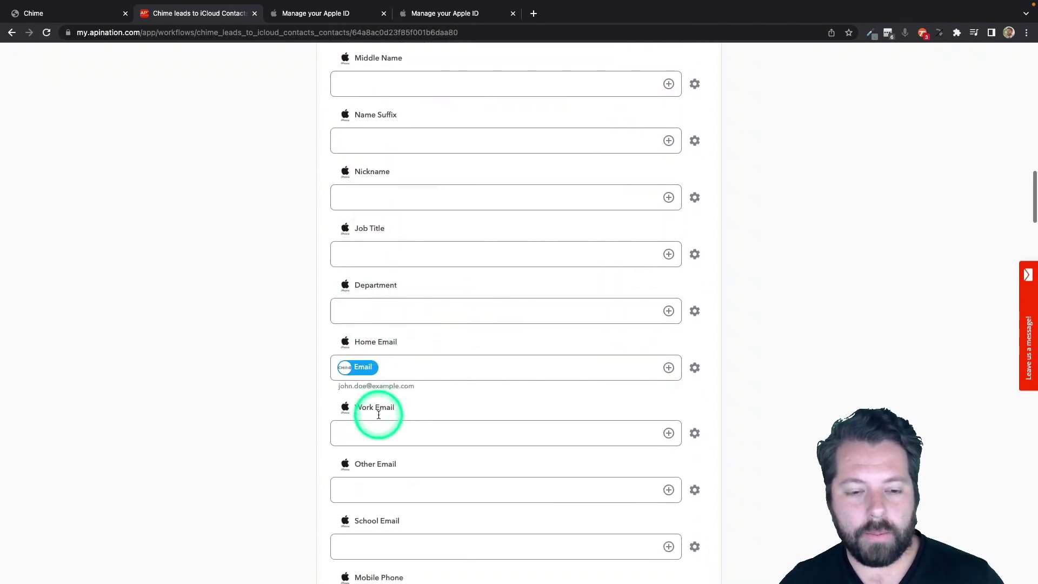
scroll(372, 432, "down", 5)
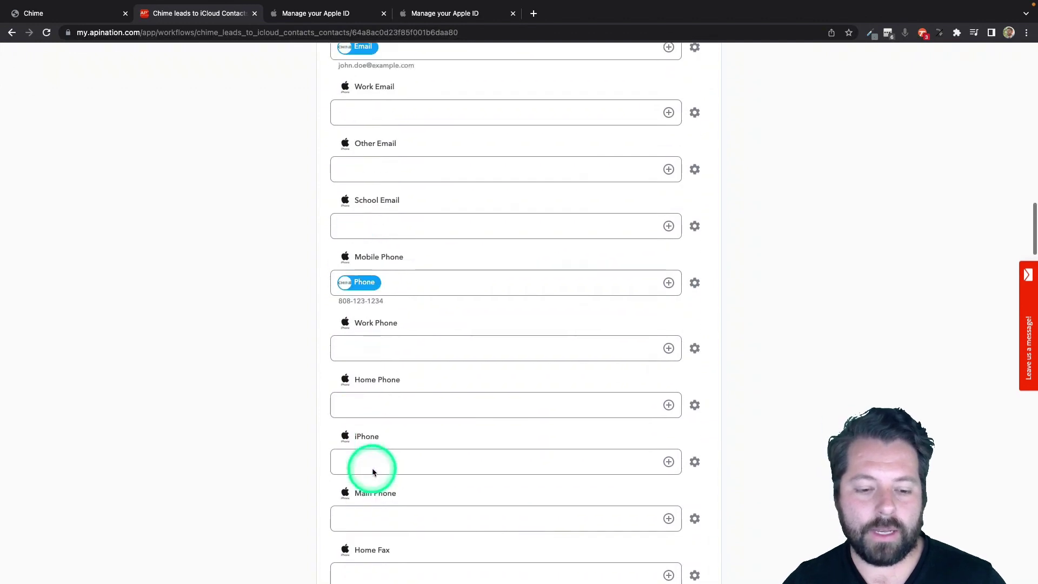
scroll(390, 413, "down", 3)
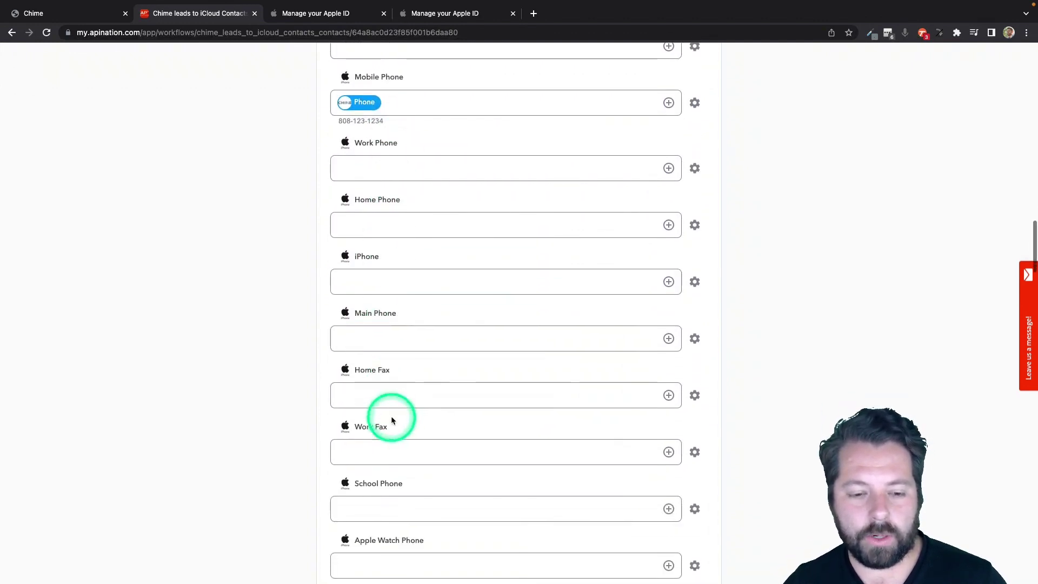
scroll(406, 344, "down", 4)
scroll(406, 346, "down", 5)
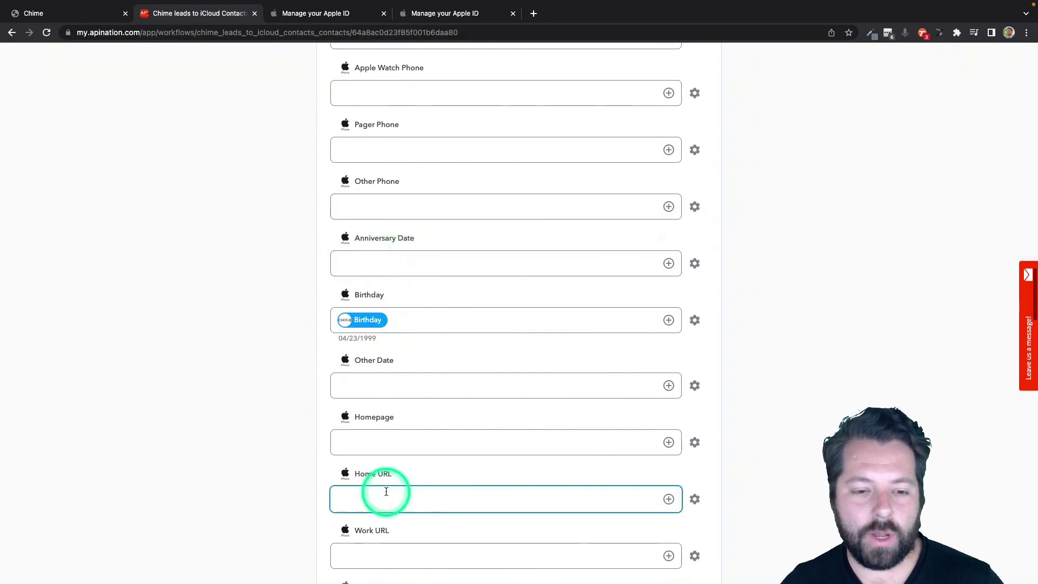
scroll(385, 490, "down", 4)
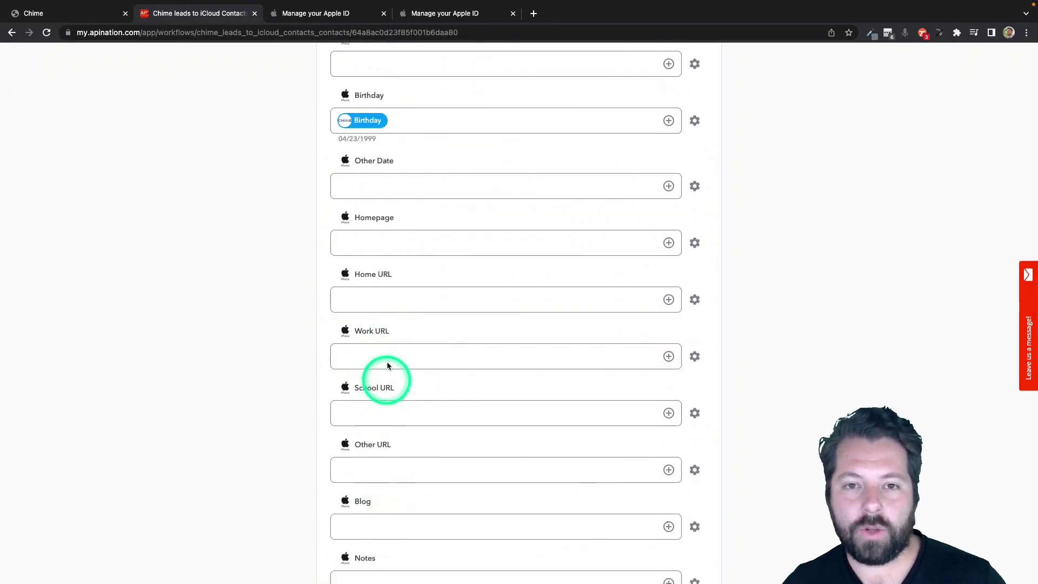
left_click(374, 299)
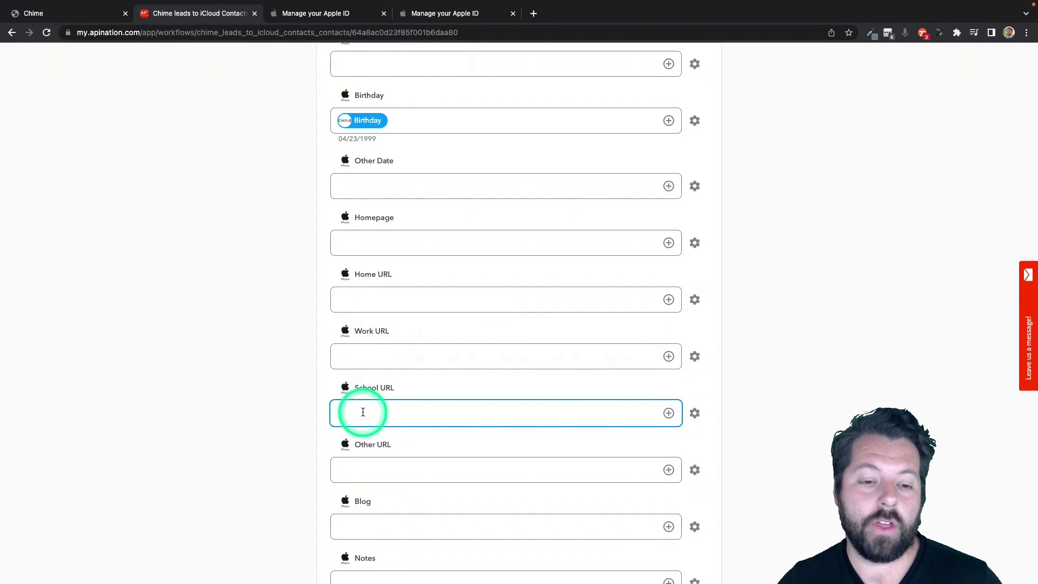
scroll(362, 413, "down", 4)
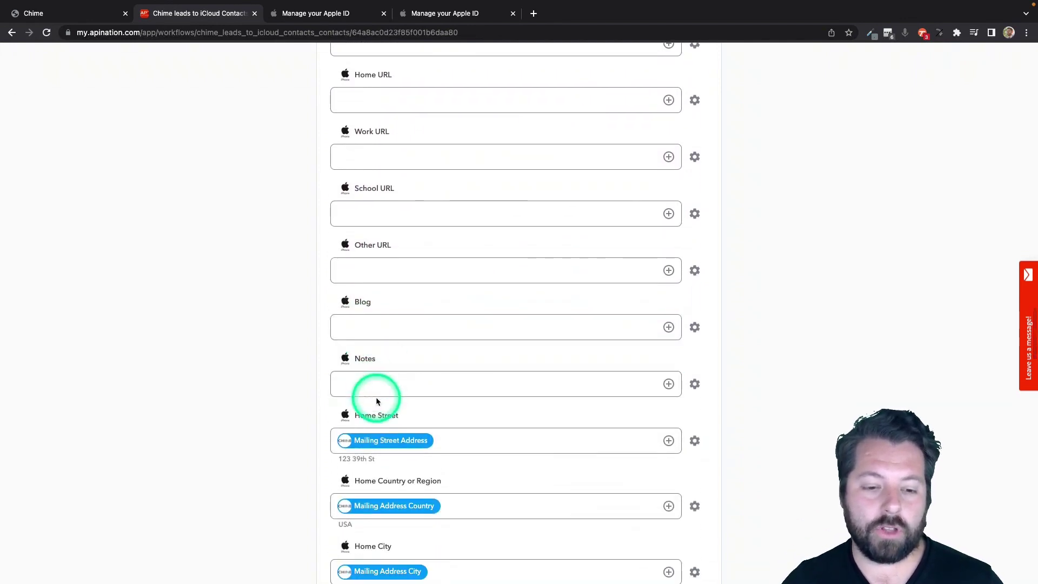
Insert Chime's Lead Status into iCloud Notes, prefixed with the label 'Lead Status:'.
scroll(435, 383, "down", 1)
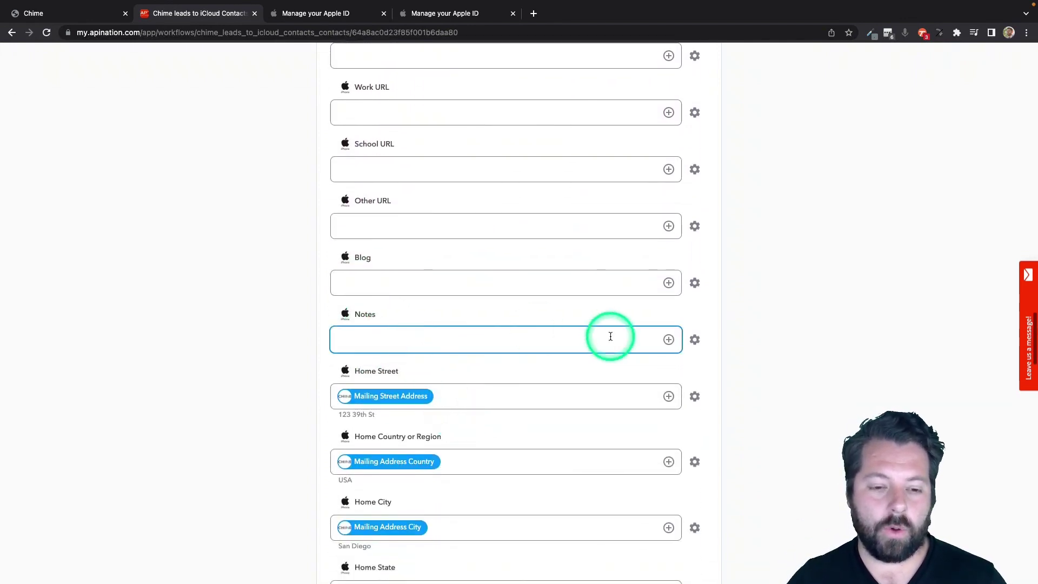
left_click(669, 340)
scroll(490, 450, "down", 10)
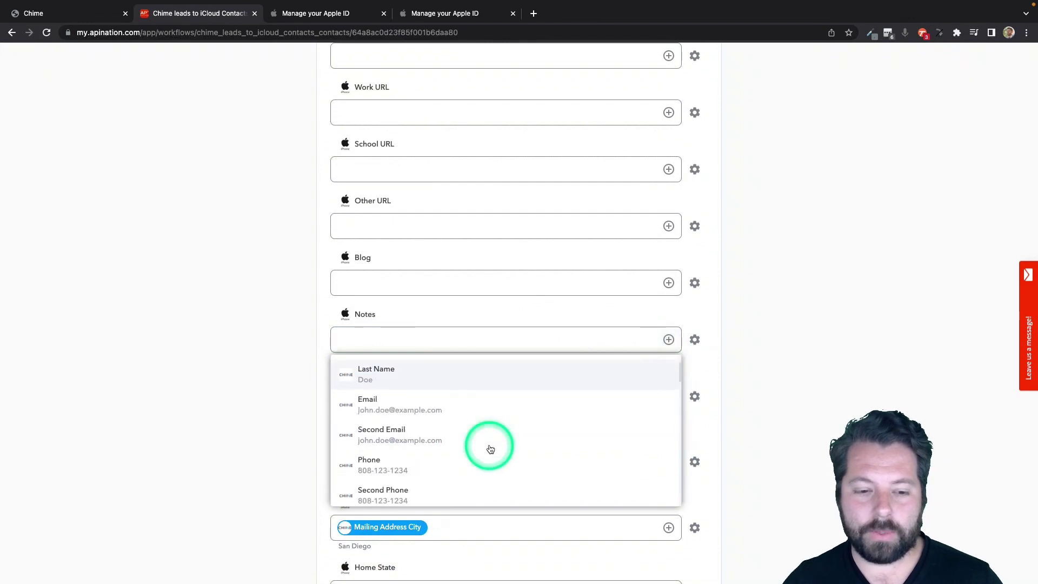
scroll(491, 449, "down", 5)
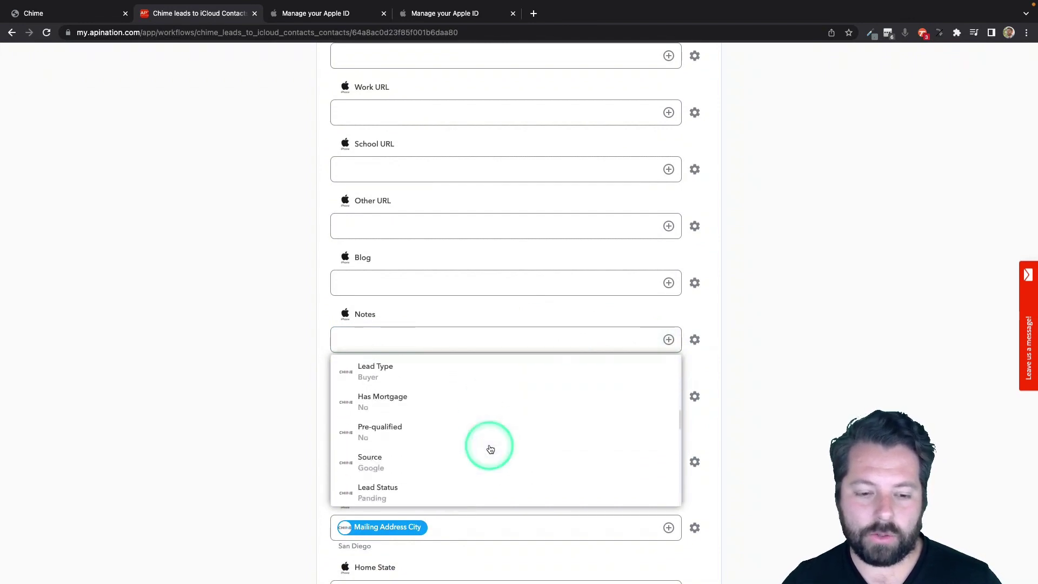
scroll(491, 449, "down", 2)
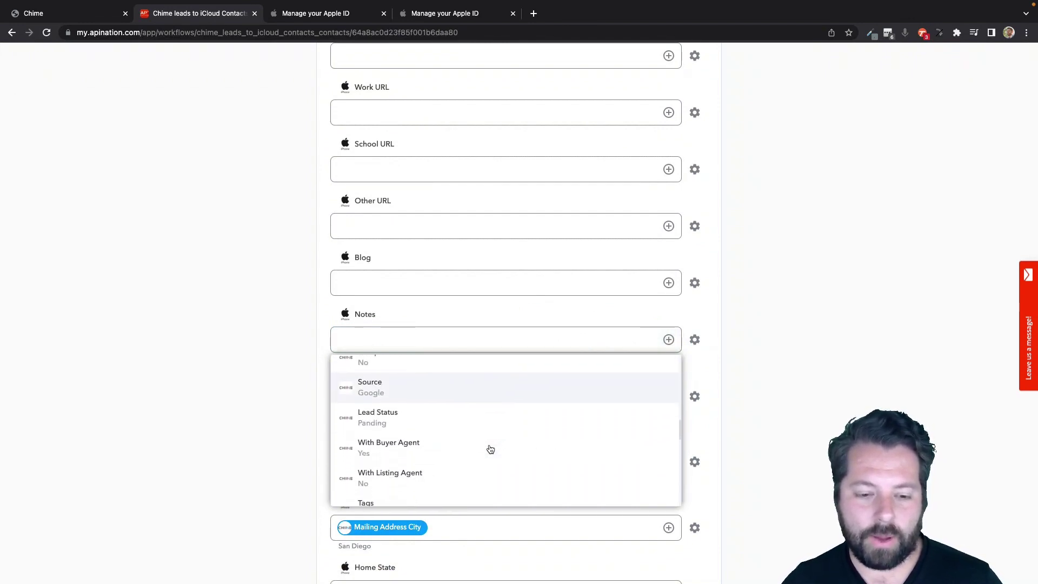
left_click(395, 415)
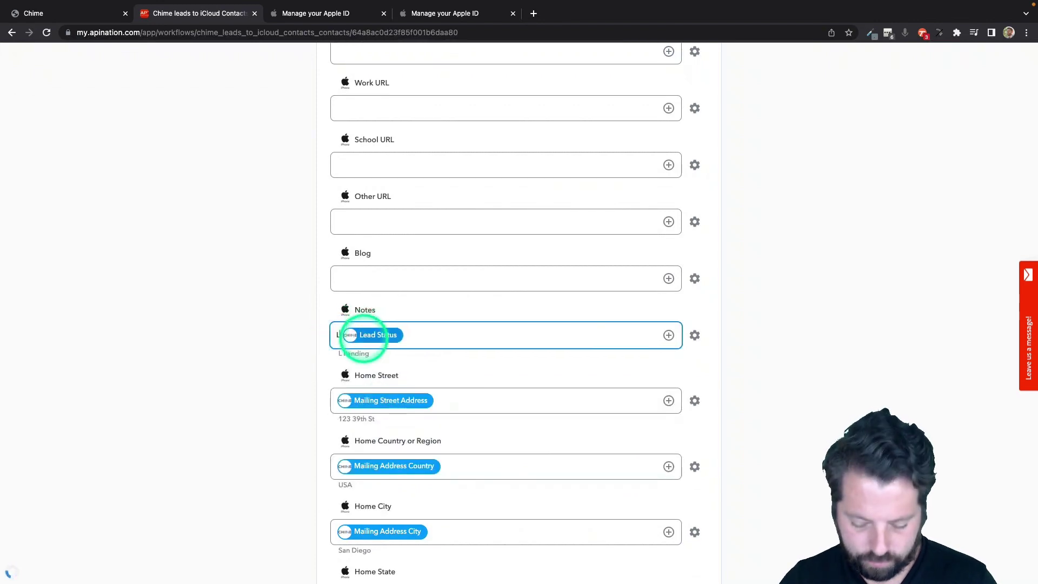
type("Lead Status:")
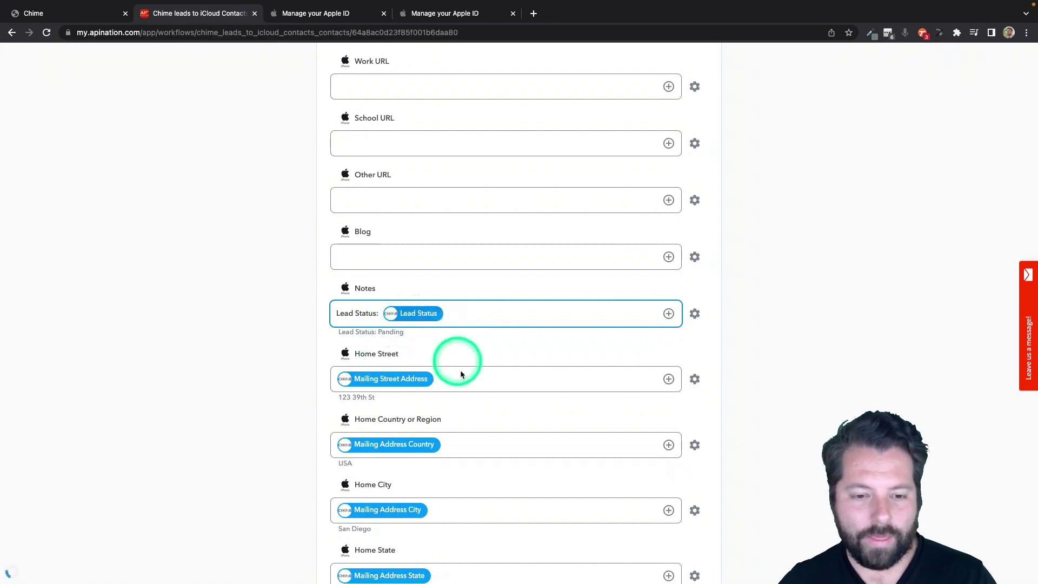
scroll(461, 374, "down", 12)
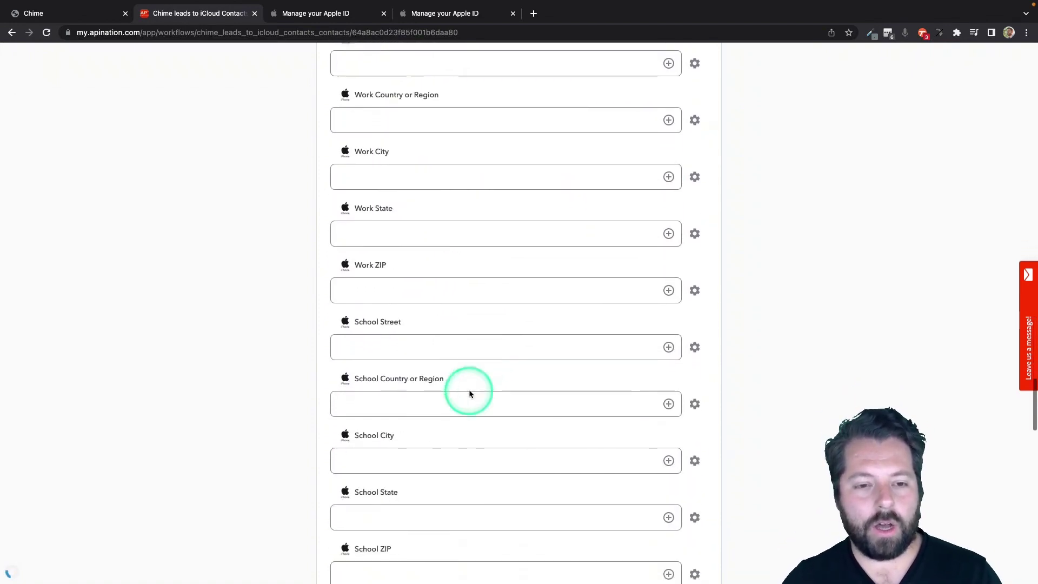
scroll(469, 394, "down", 9)
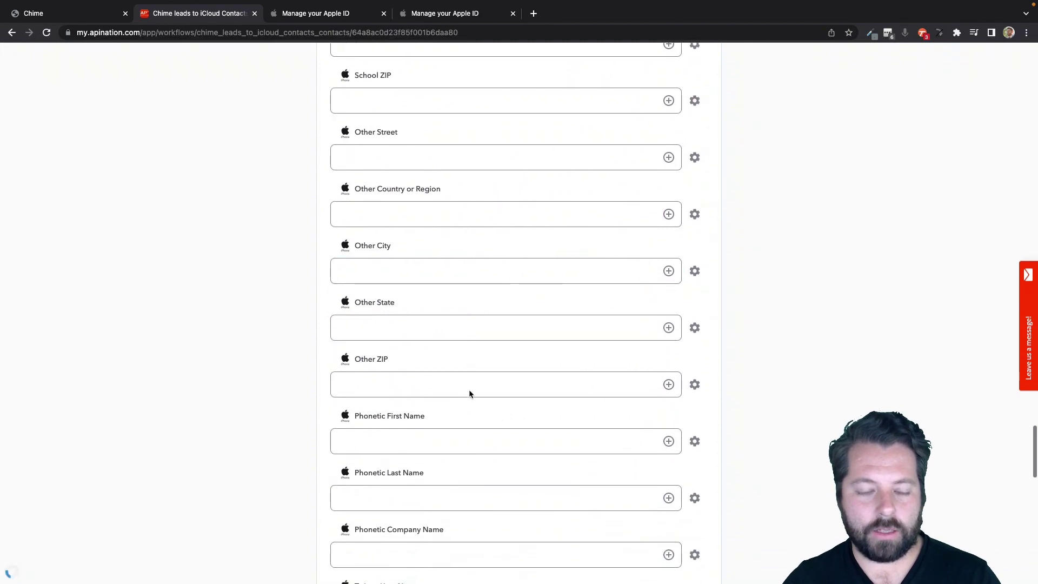
scroll(469, 393, "down", 8)
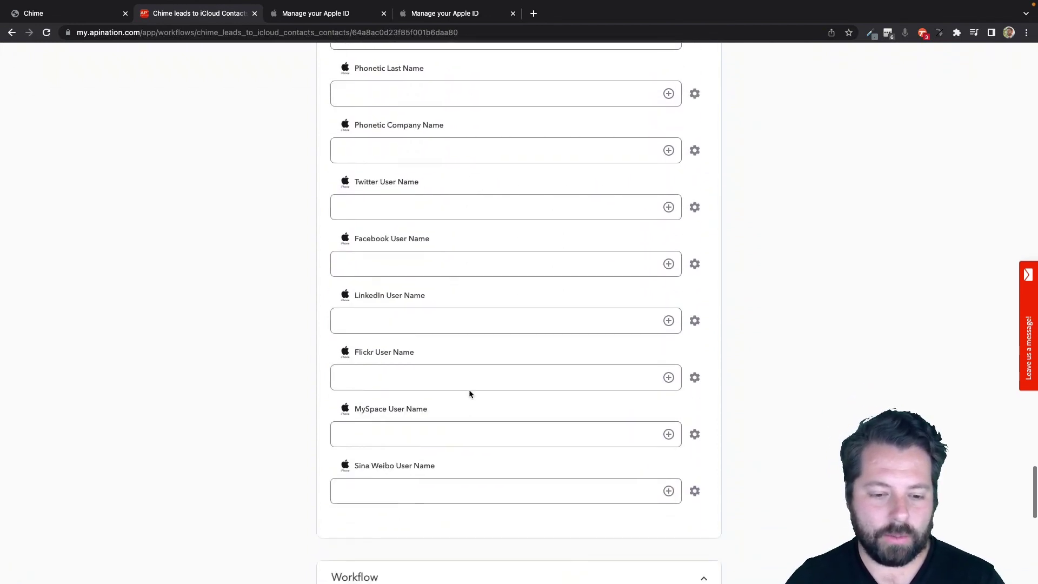
scroll(469, 394, "up", 20)
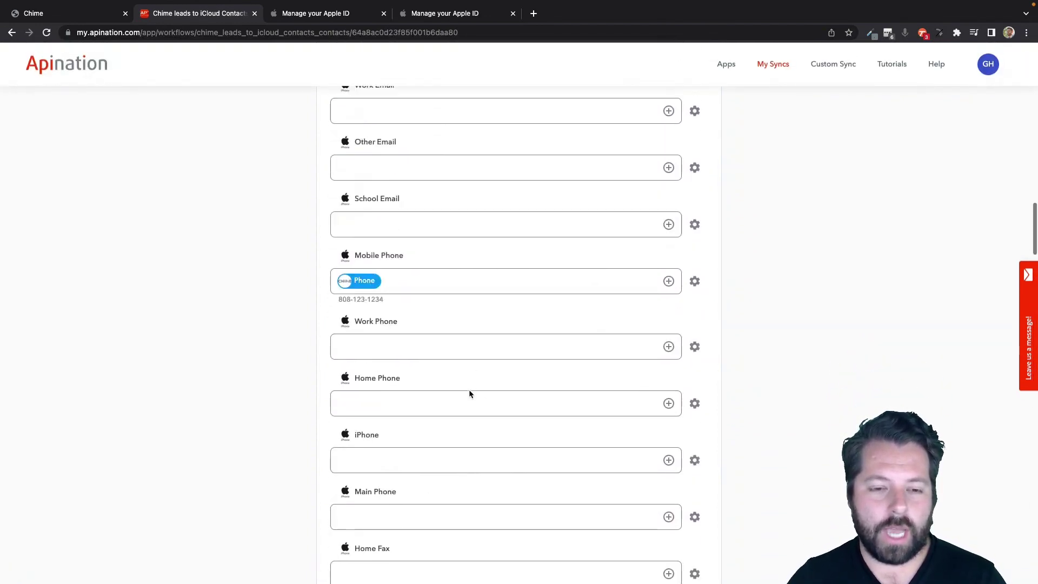
scroll(469, 394, "up", 20)
Activate the Chime leads to iCloud Contacts sync and confirm a successful logged run.
left_click(513, 247)
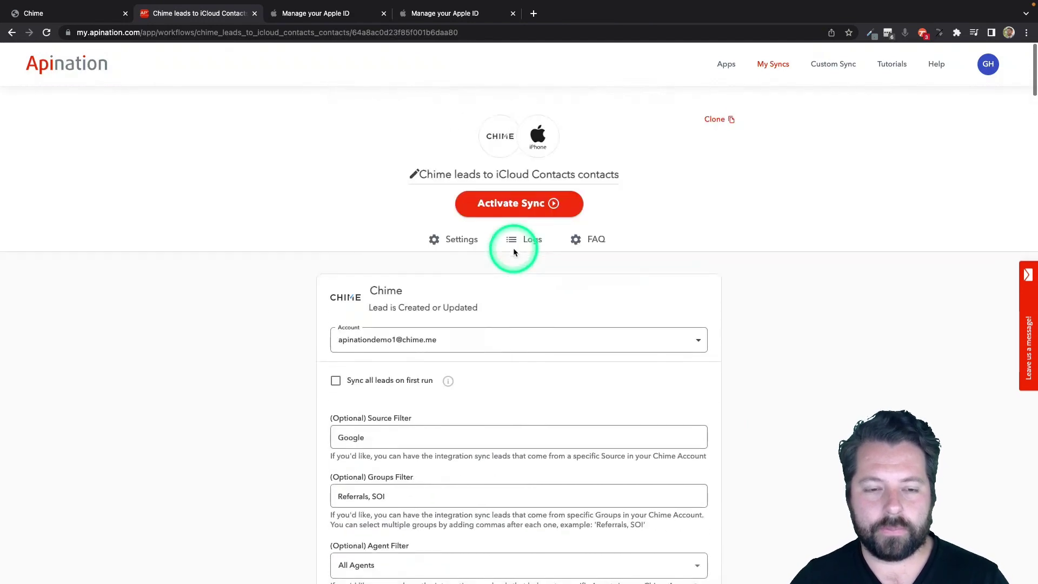
left_click(523, 212)
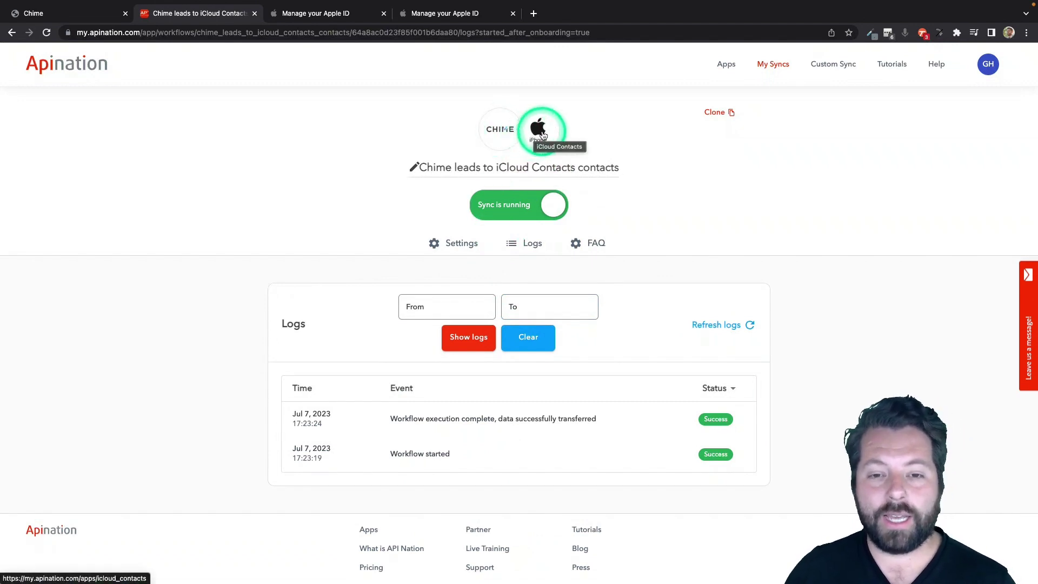
From the Chime integrations, choose iPhone Contacts (iCloud) and activate 'iCloud Contacts contacts into Chime'.
left_click(506, 128)
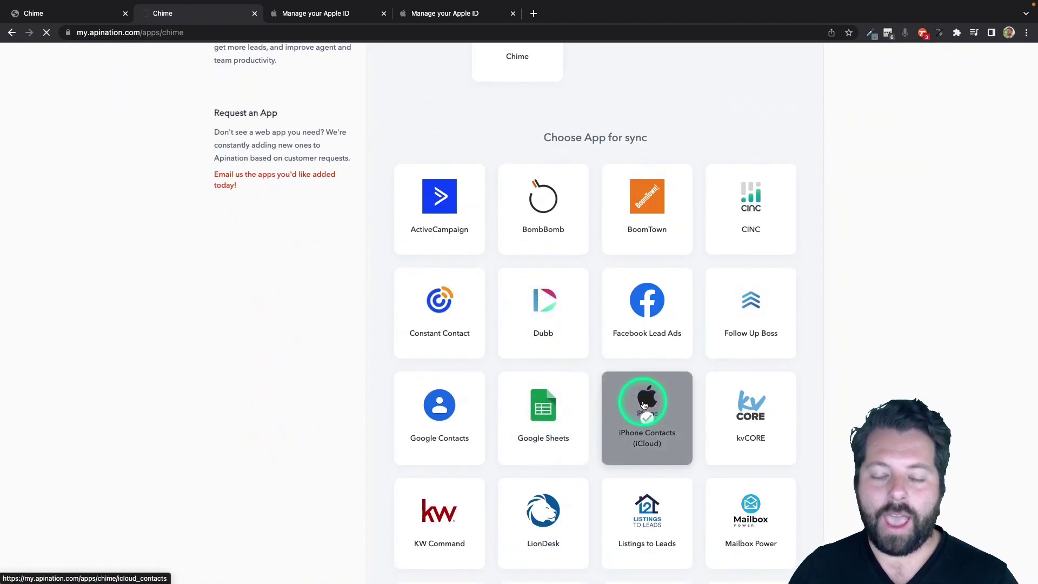
left_click(644, 405)
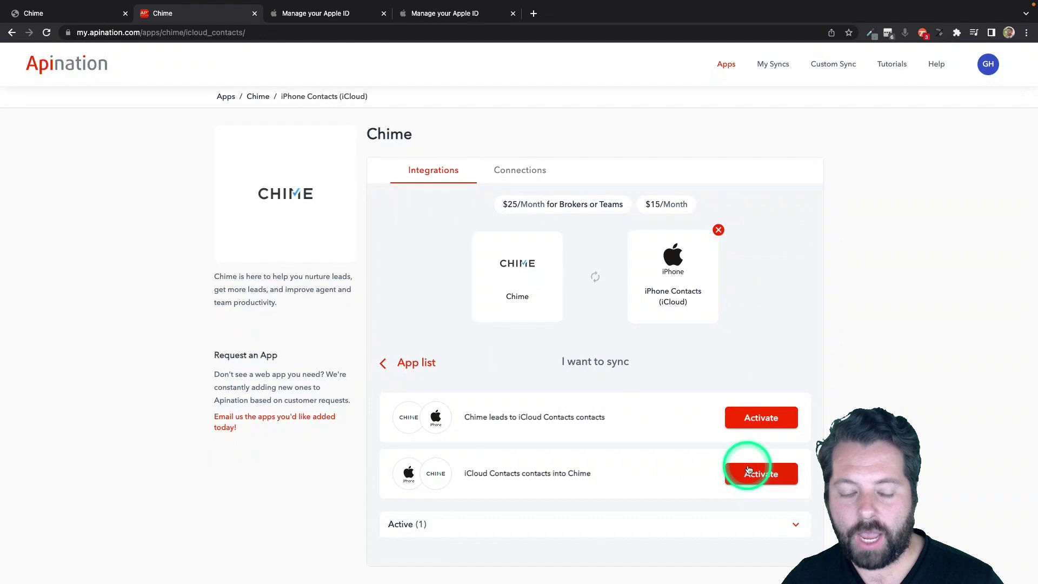
left_click(747, 477)
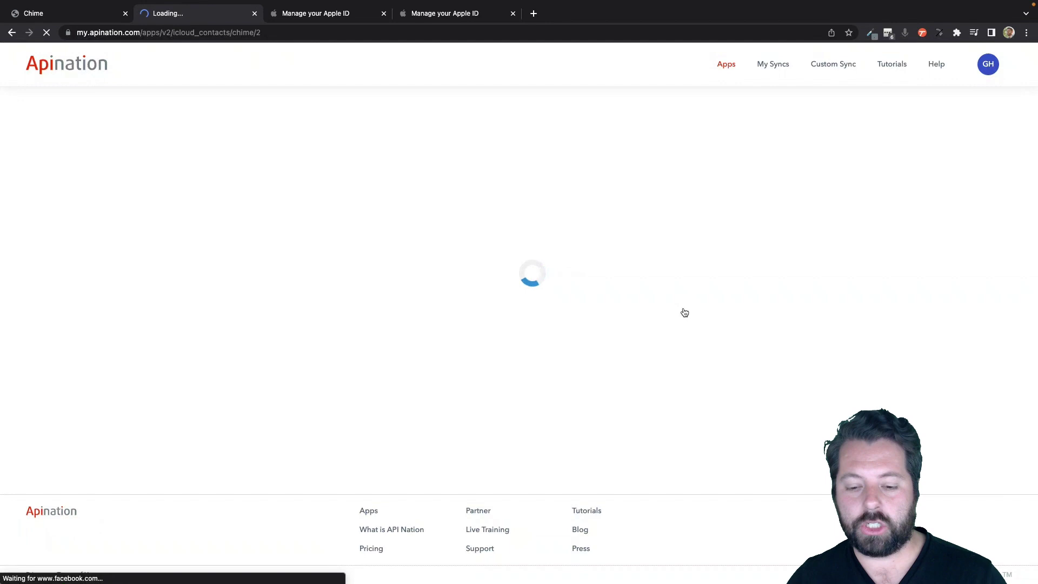
Leave Assign Agent on Select and subscribe to the $25 monthly plan.
scroll(462, 251, "down", 3)
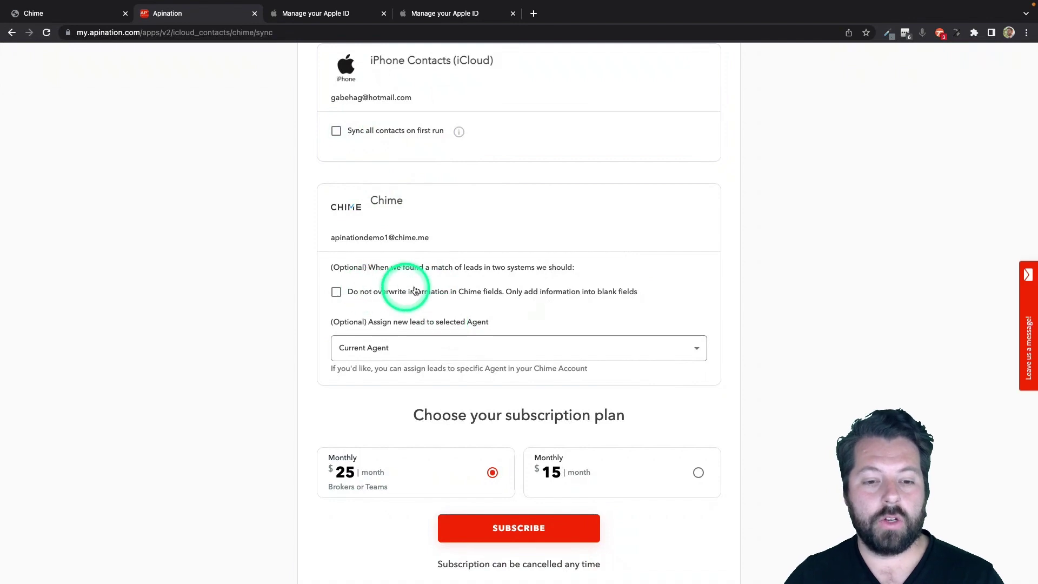
left_click(445, 346)
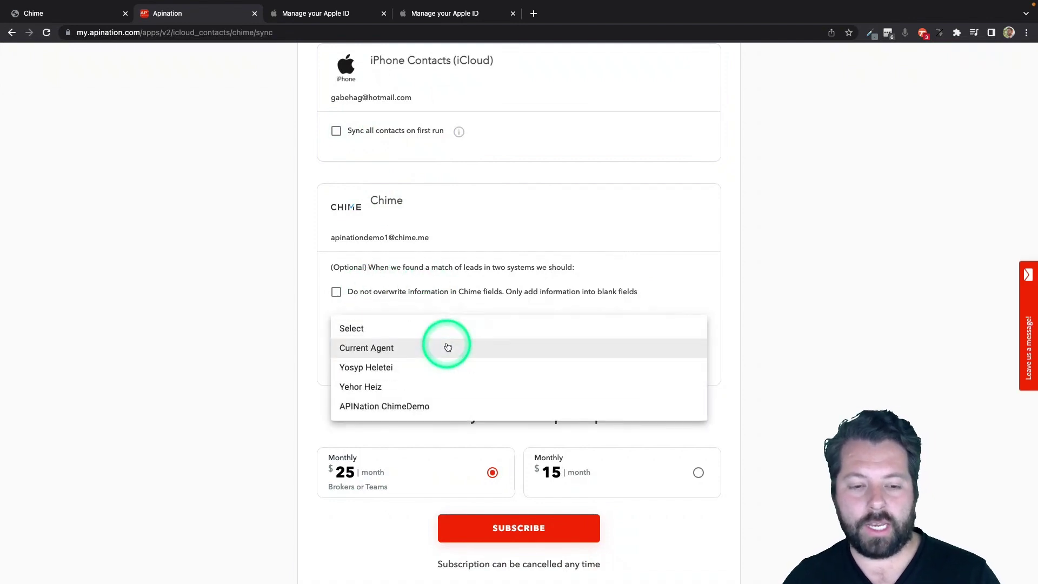
left_click(446, 340)
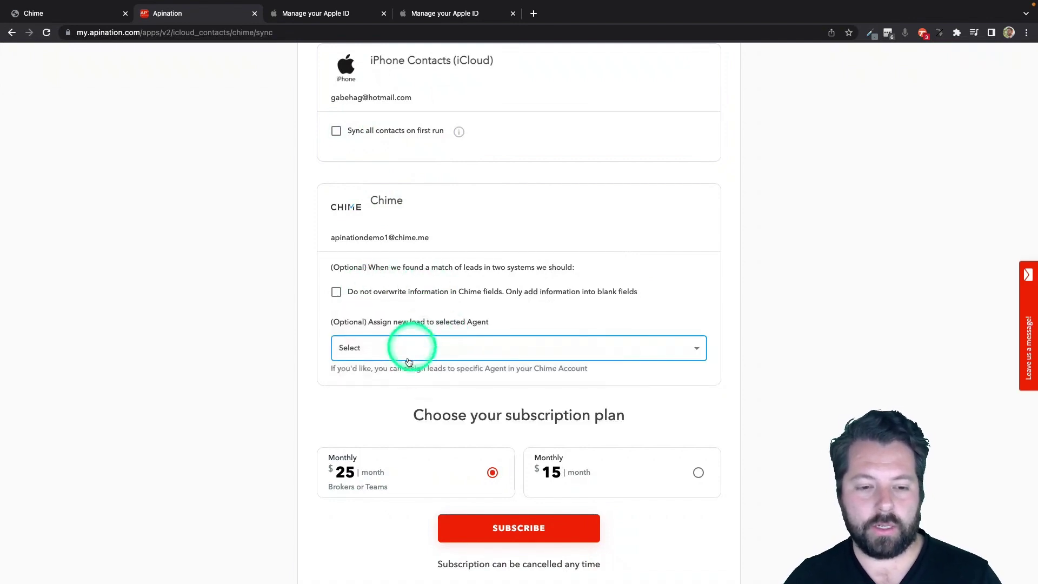
left_click(502, 537)
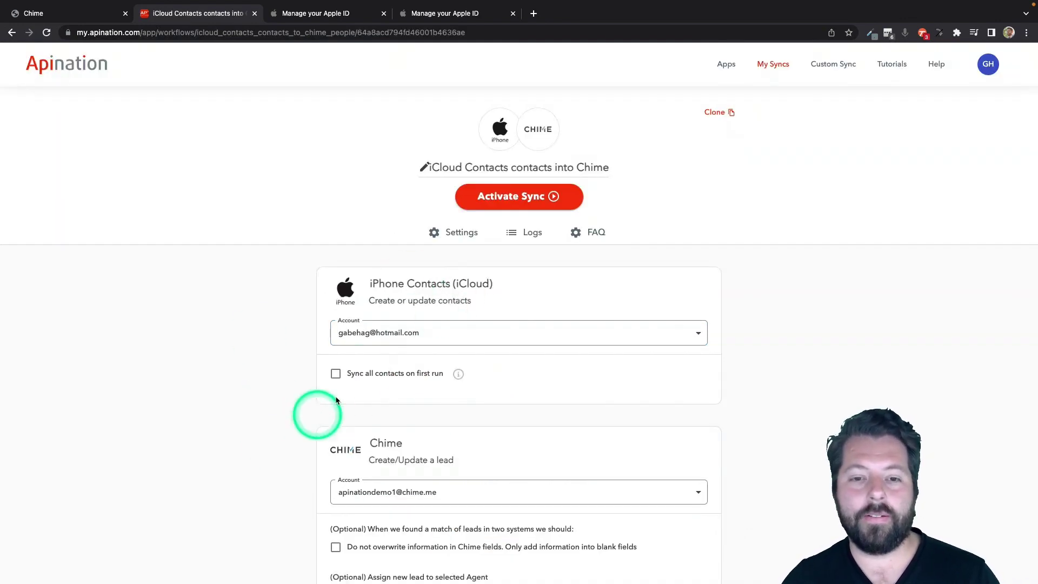
scroll(271, 410, "down", 2)
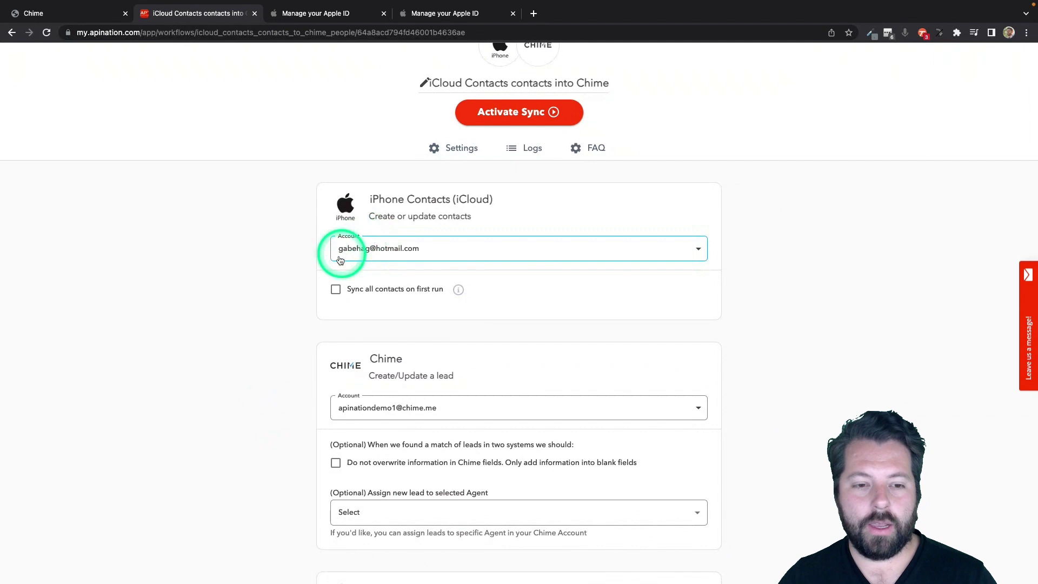
scroll(357, 259, "down", 6)
scroll(324, 410, "down", 3)
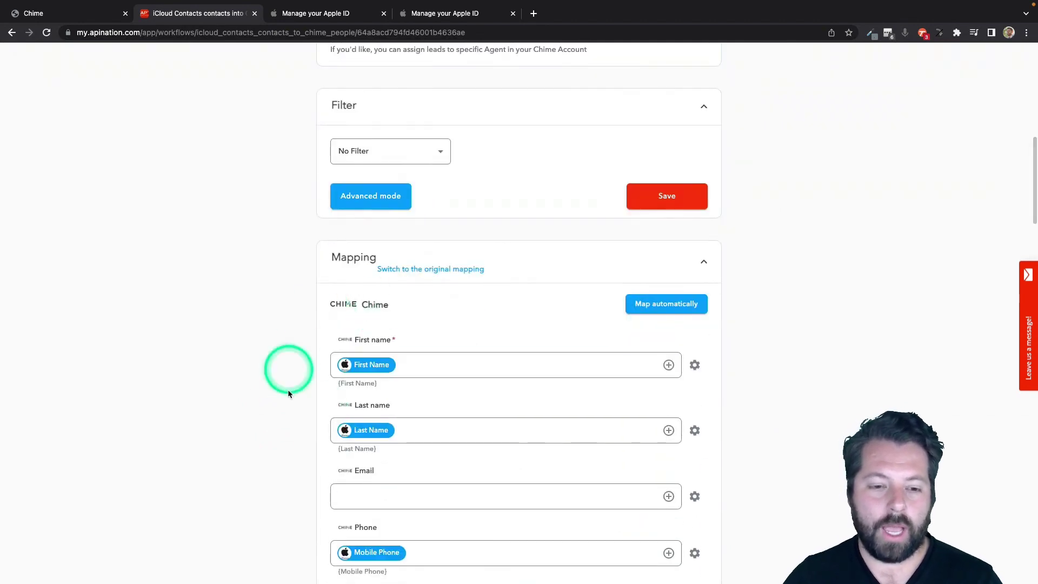
left_click(377, 489)
scroll(377, 488, "down", 3)
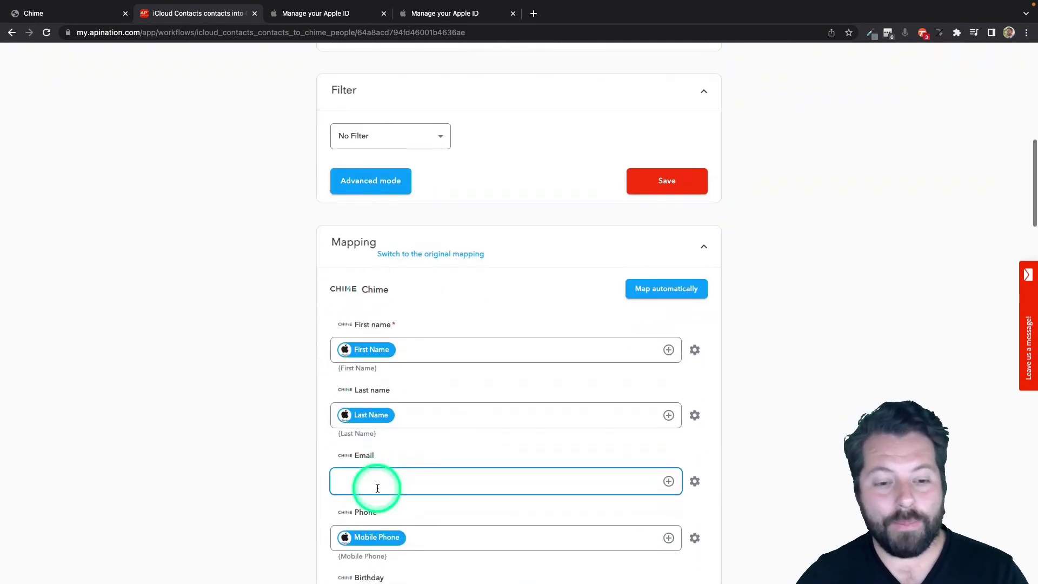
left_click(351, 242)
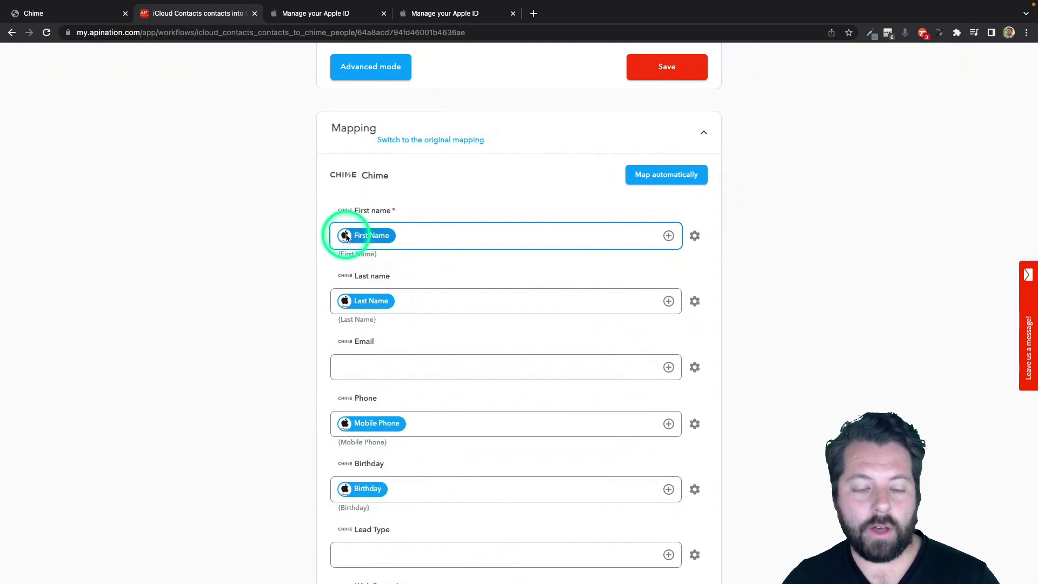
left_click(368, 301)
left_click(381, 371)
scroll(381, 373, "down", 2)
left_click(371, 349)
left_click(359, 414)
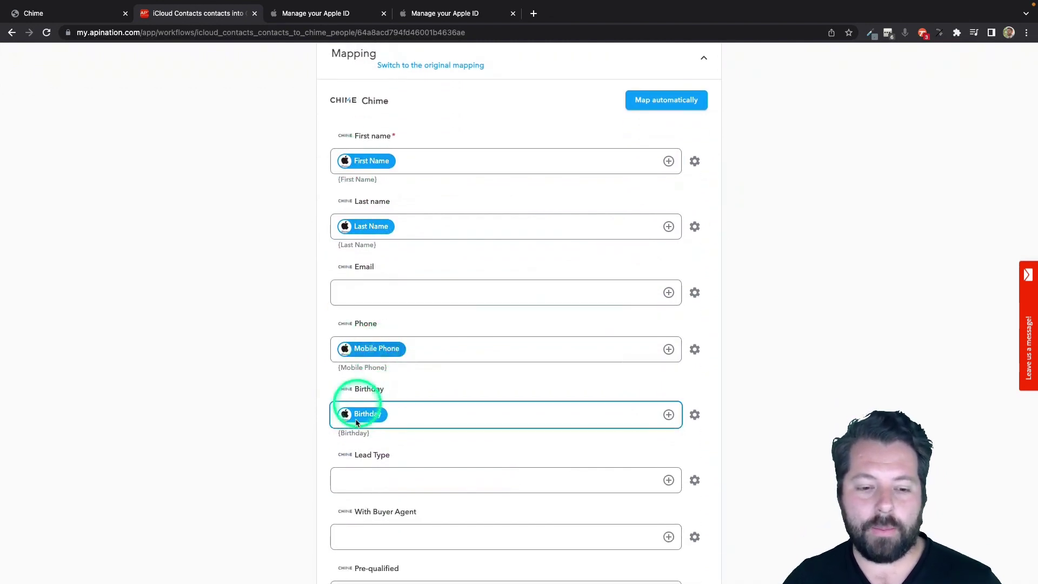
left_click(308, 433)
scroll(311, 428, "down", 3)
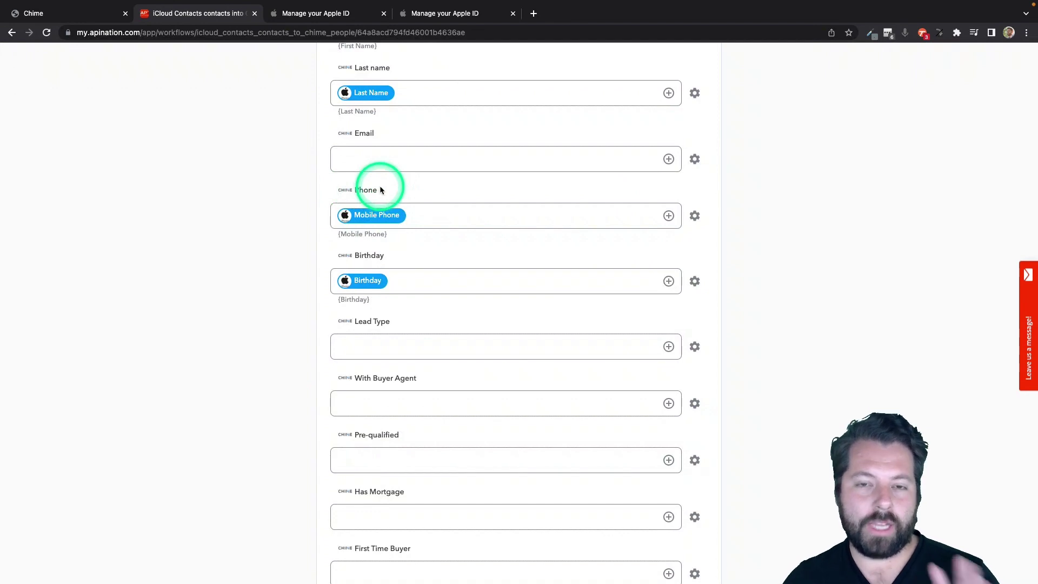
left_click(380, 216)
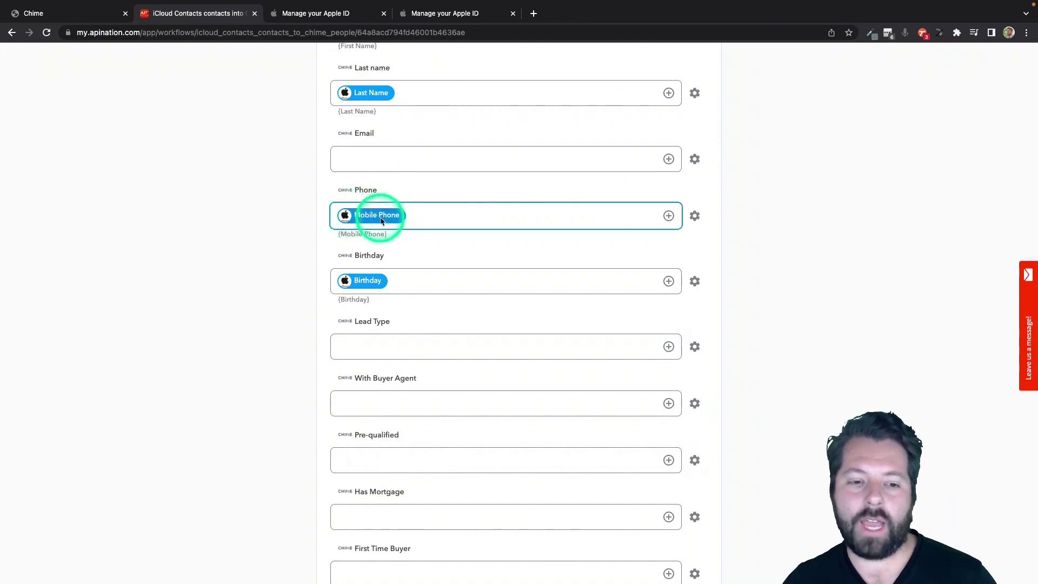
left_click(352, 180)
left_click(358, 212)
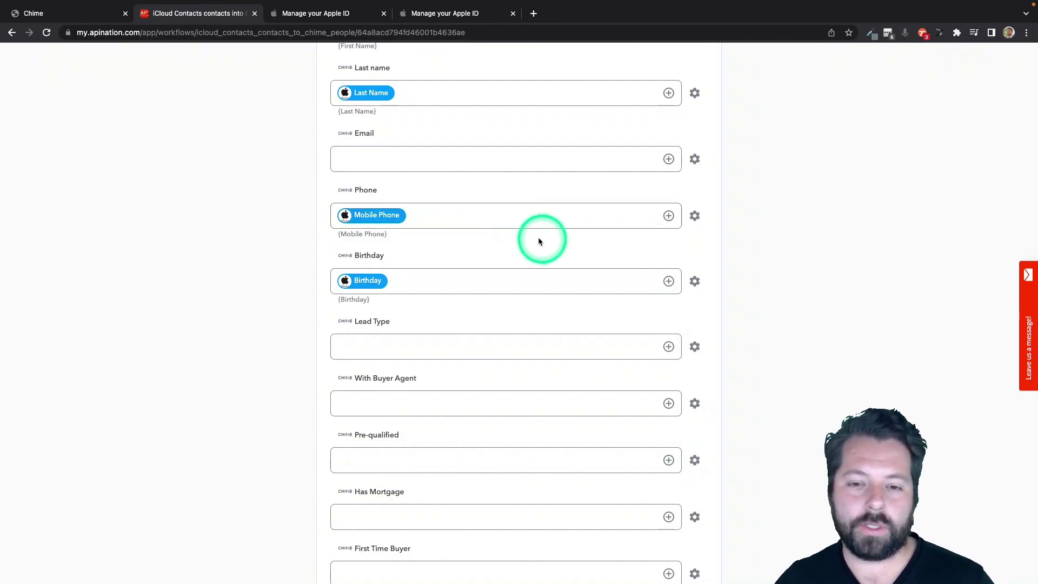
Add Home Phone, Work Phone and iPhone as extra sources for Chime's Phone field.
left_click_drag(336, 234, 398, 234)
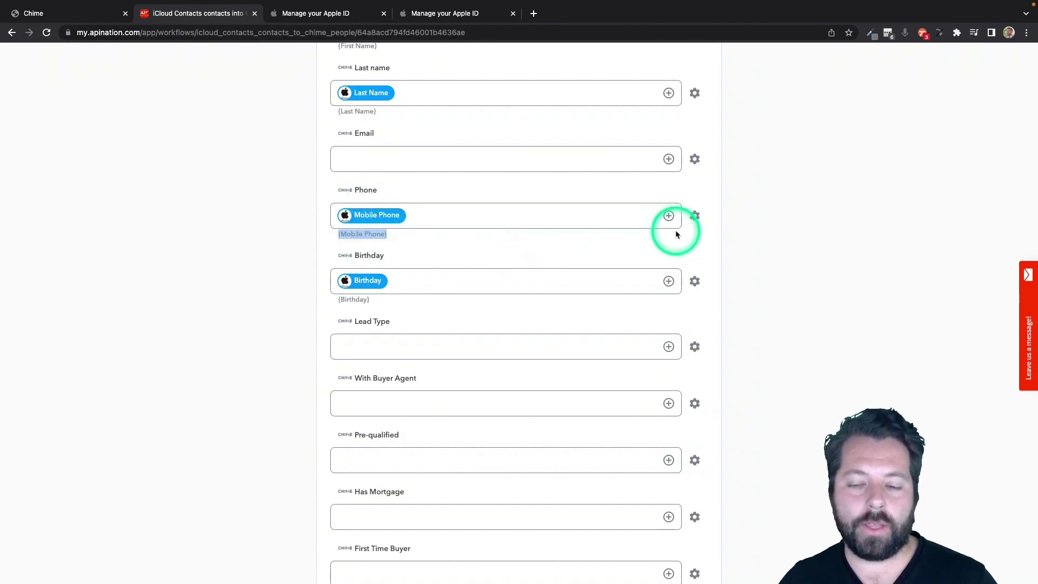
left_click(669, 215)
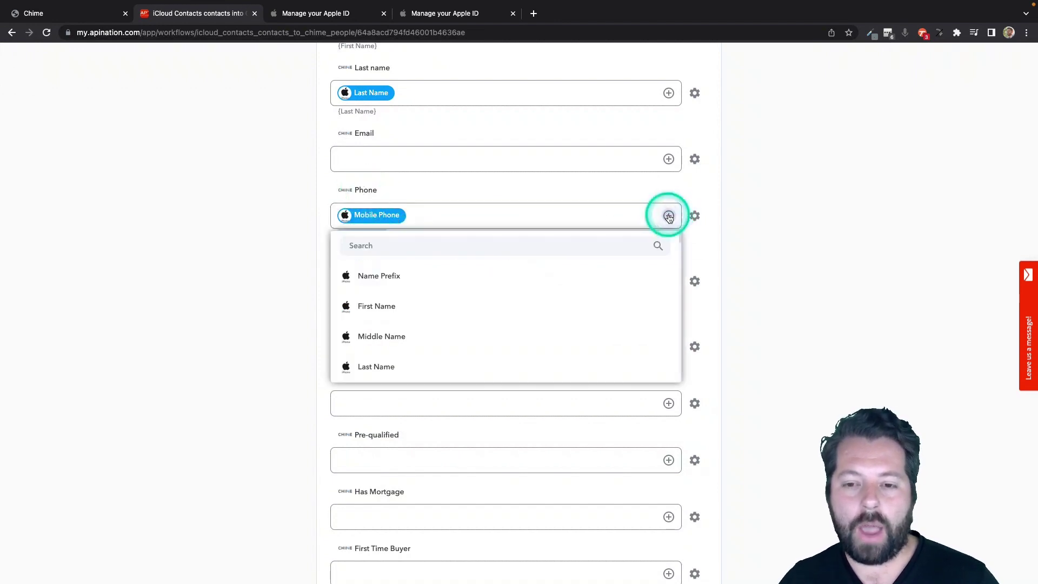
left_click(554, 249)
type("phon")
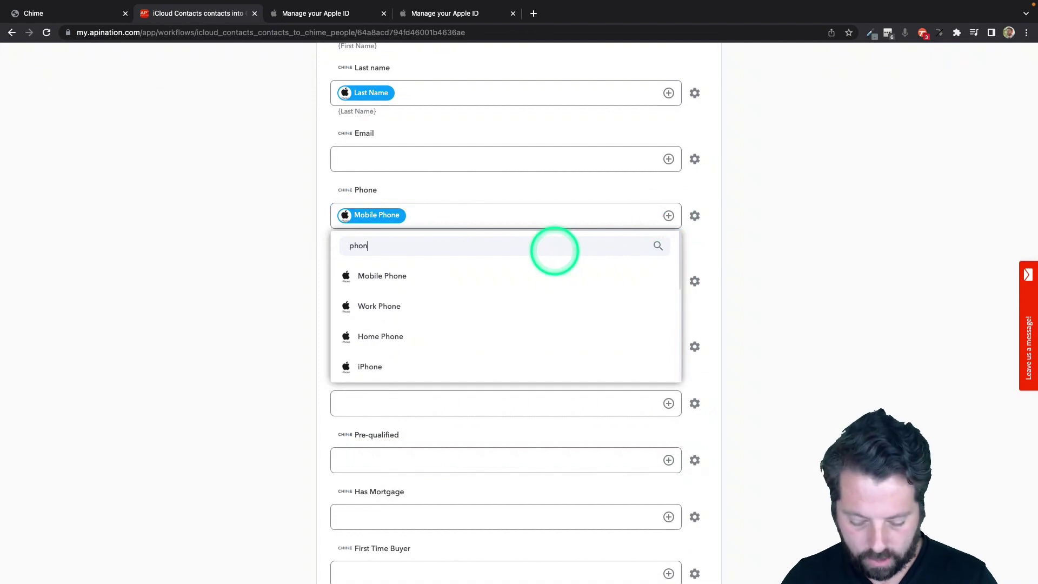
left_click(449, 329)
left_click(670, 216)
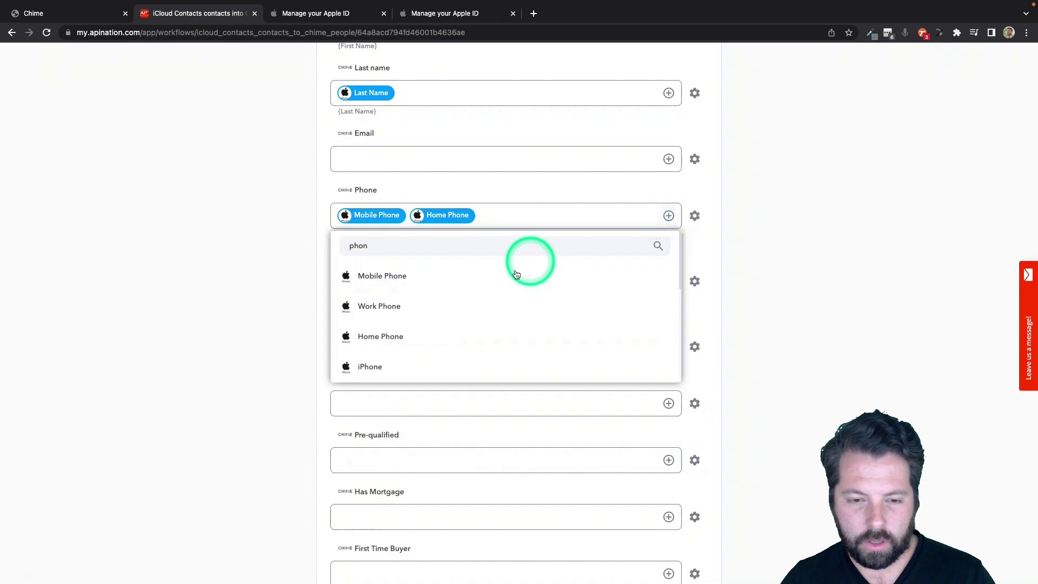
left_click(479, 303)
left_click(669, 216)
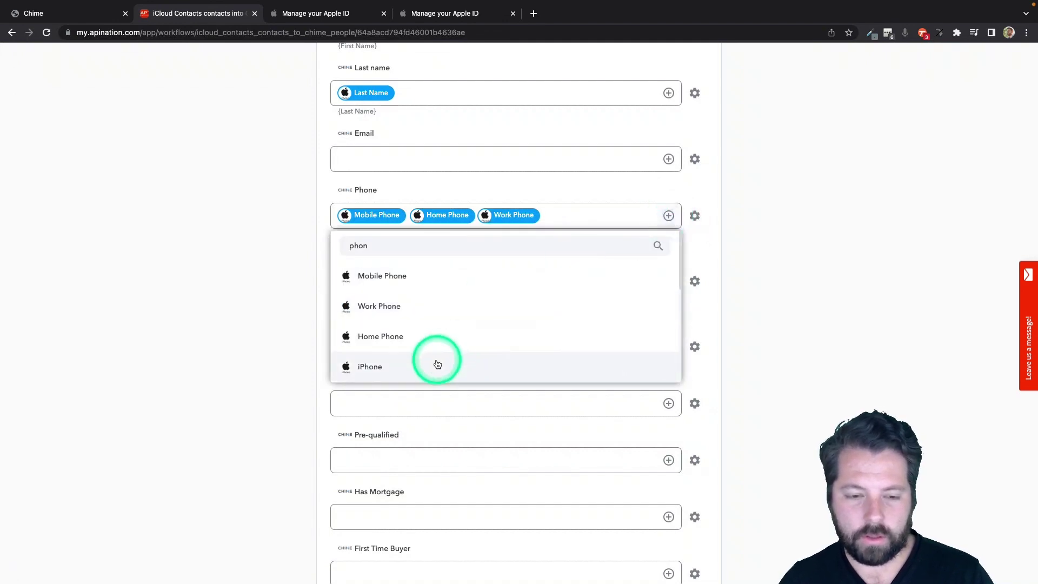
left_click(436, 364)
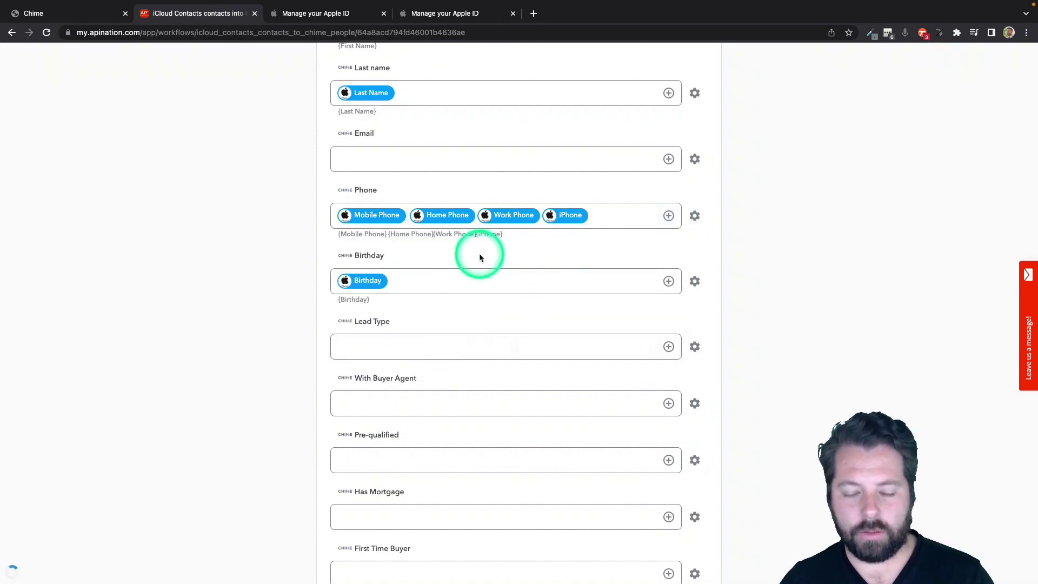
Review the Phone fields priority order: Mobile, Home, Work, then iPhone.
left_click(696, 218)
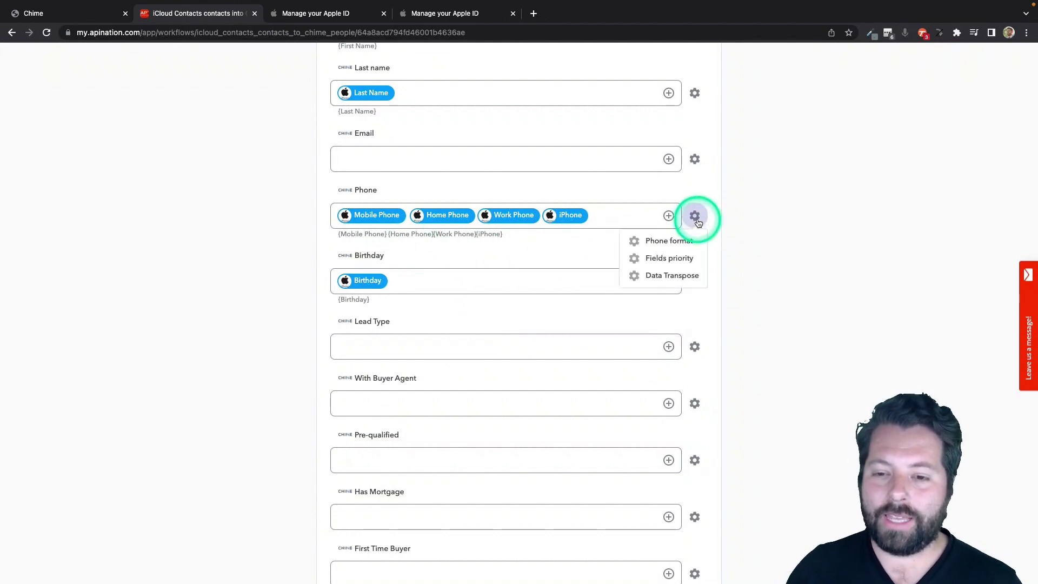
left_click(677, 260)
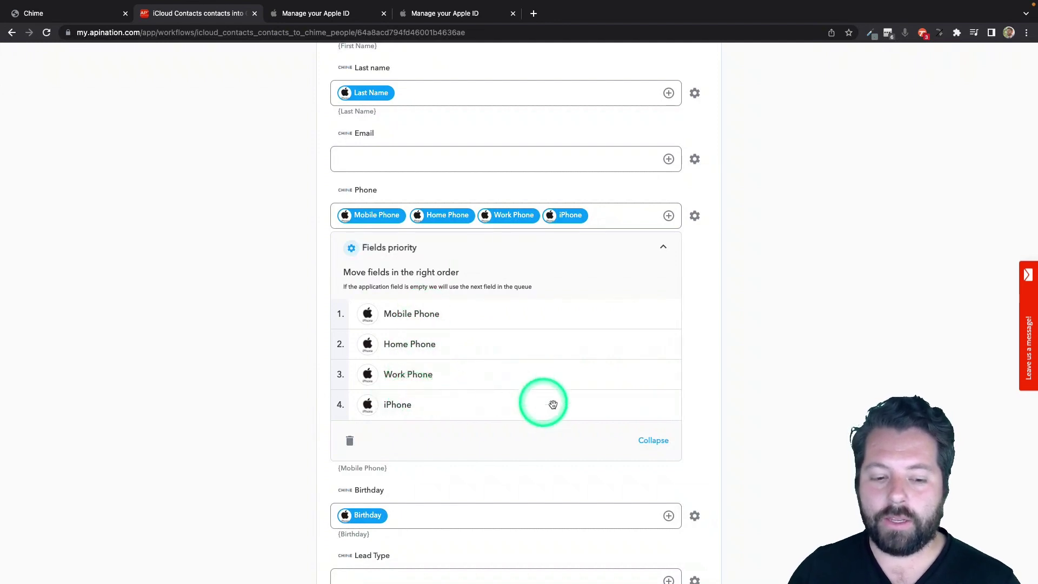
left_click(667, 442)
left_click(479, 314)
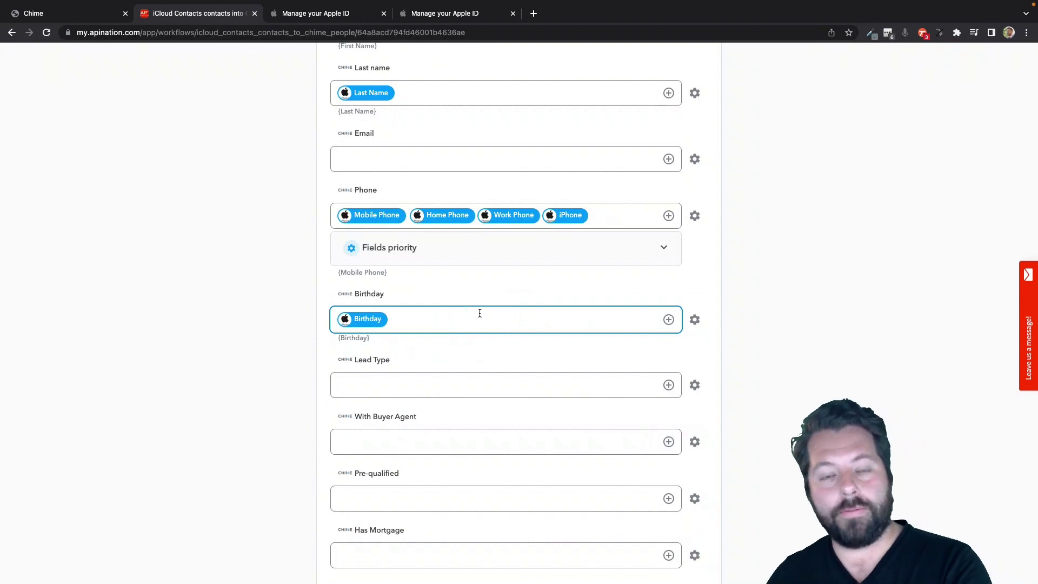
Search the iCloud fields for email and map Home Email into Chime's Email.
left_click(479, 314)
scroll(481, 314, "down", 1)
scroll(483, 314, "up", 3)
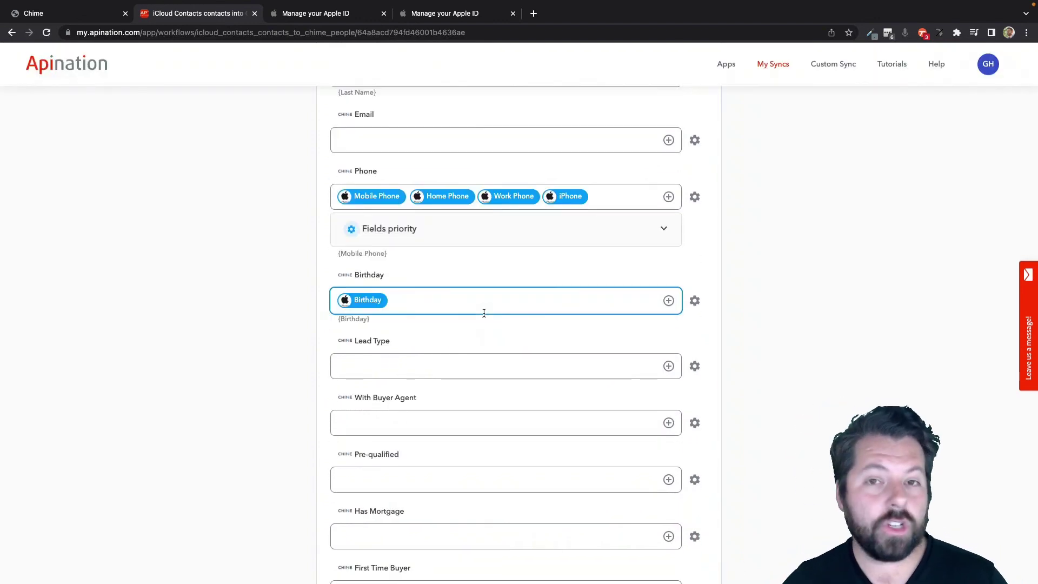
left_click(557, 274)
left_click(669, 275)
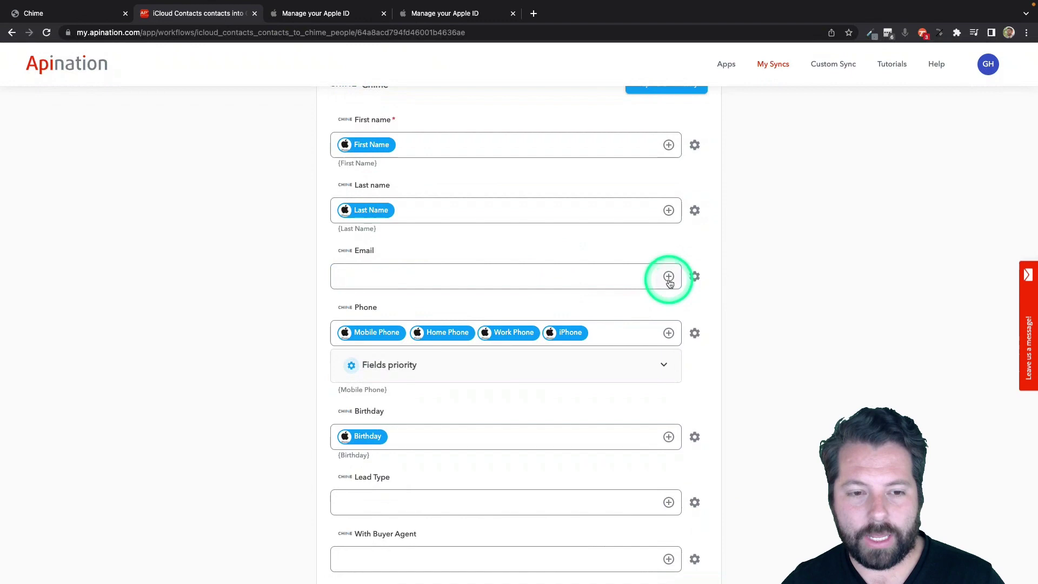
left_click(477, 308)
type("e Em")
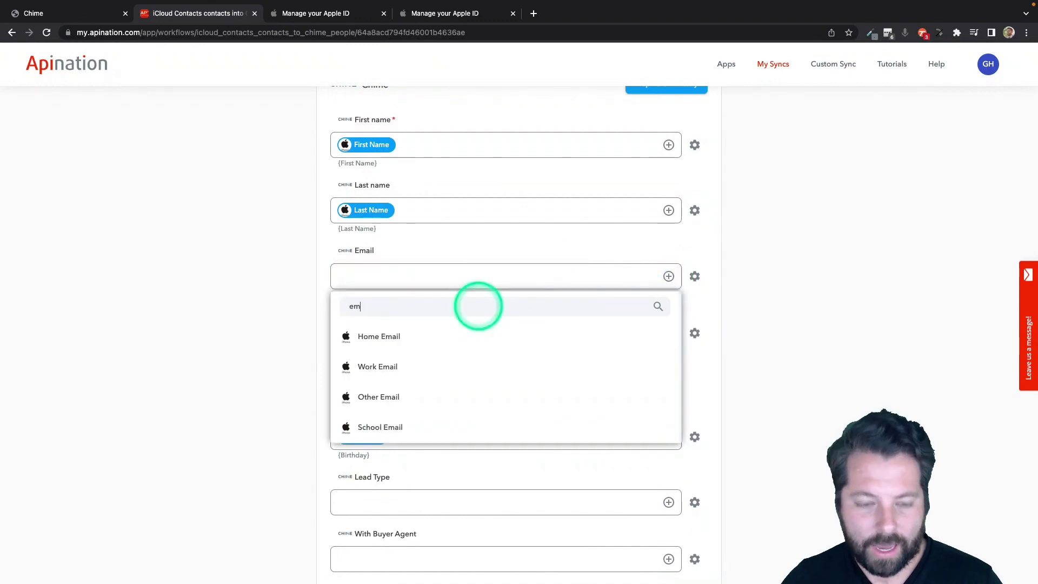
type("ai")
left_click(396, 336)
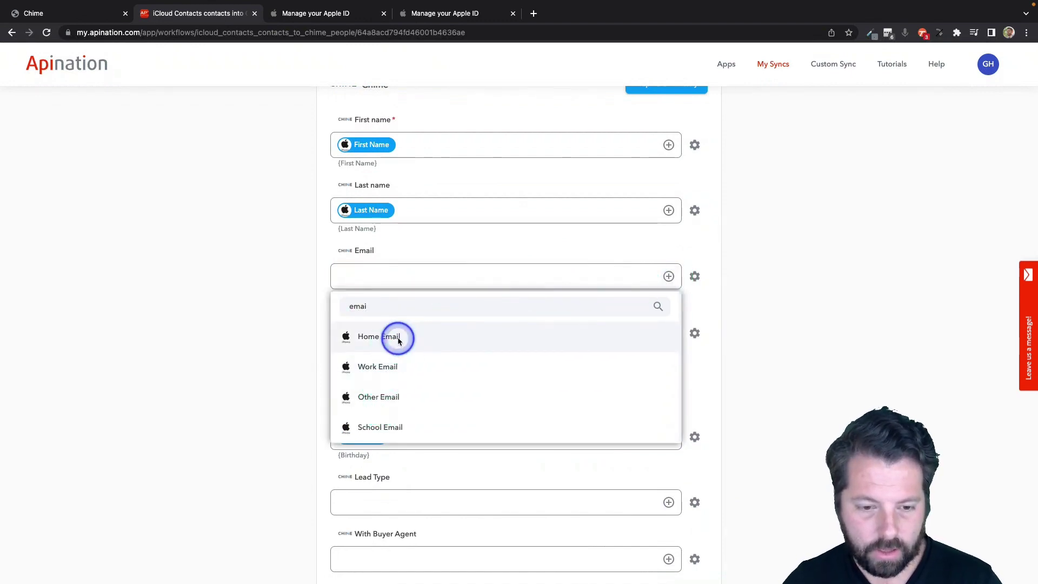
Add Other Email, Work Email and School Email as further Email sources.
left_click(669, 276)
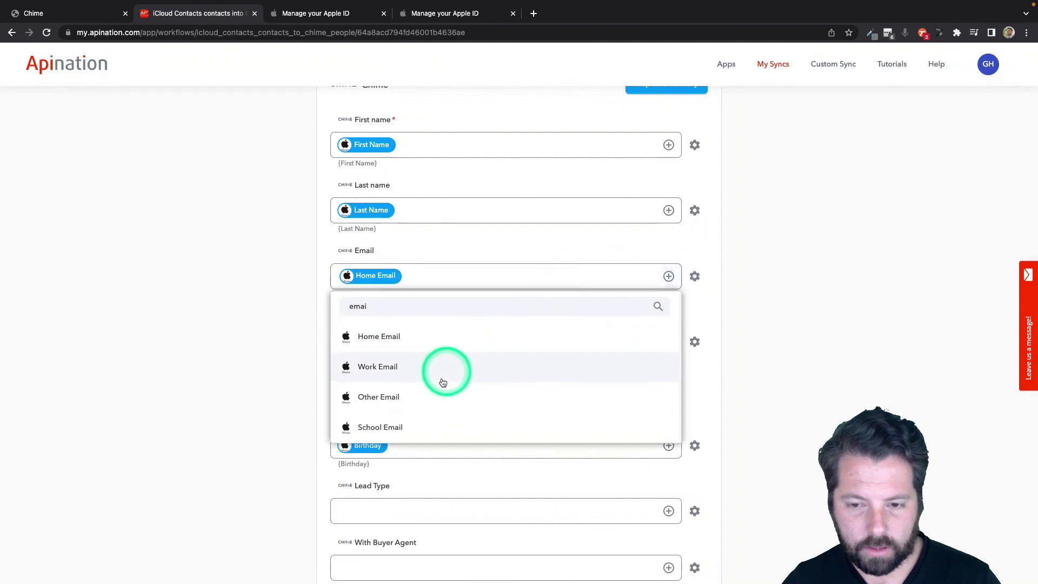
left_click(439, 388)
left_click(669, 276)
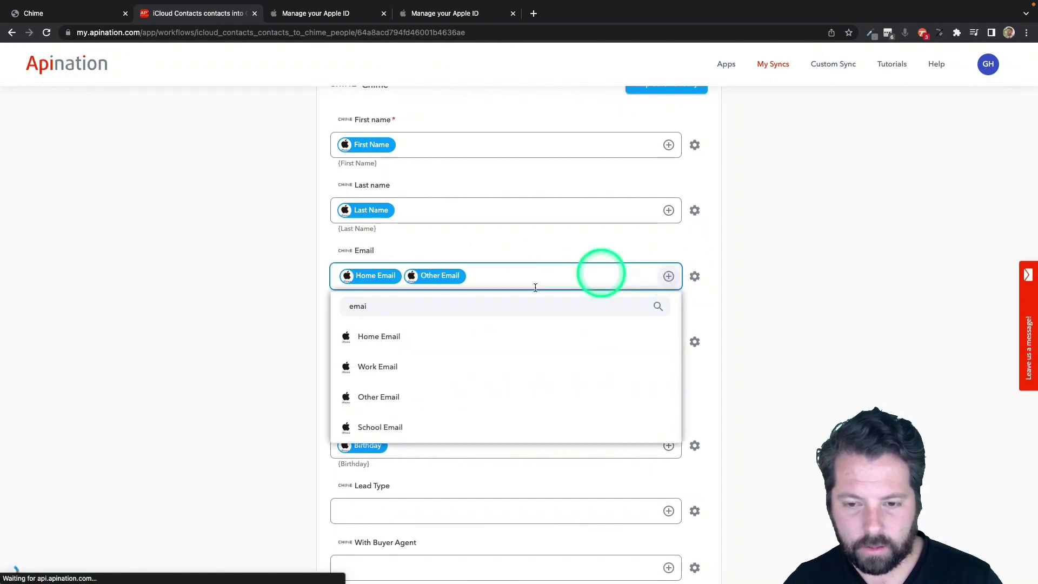
left_click(446, 370)
left_click(669, 275)
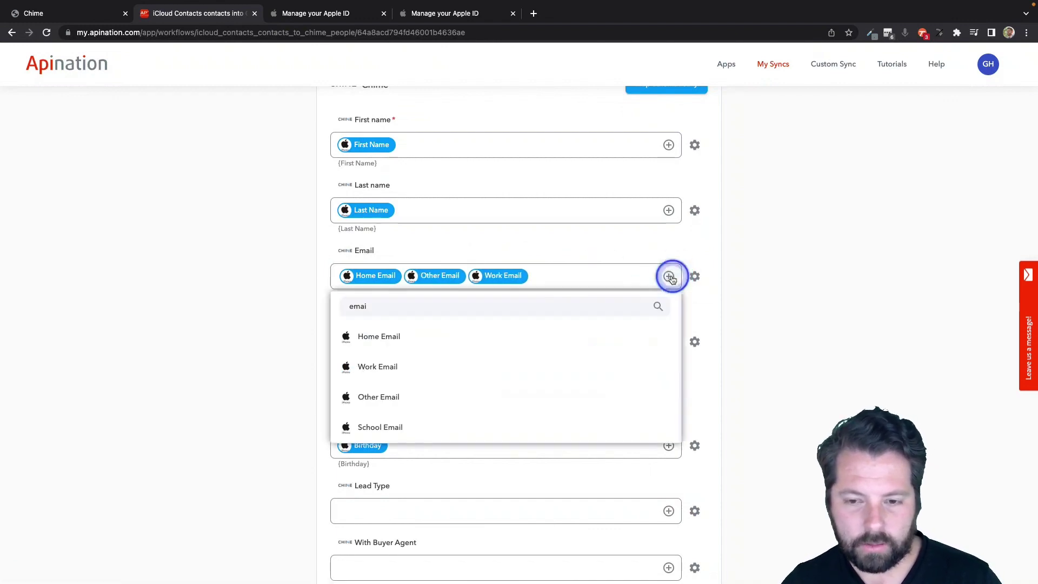
left_click(454, 426)
Reorder Email priority to Home, Work, Other, then School Email by moving Other below Work.
left_click(698, 277)
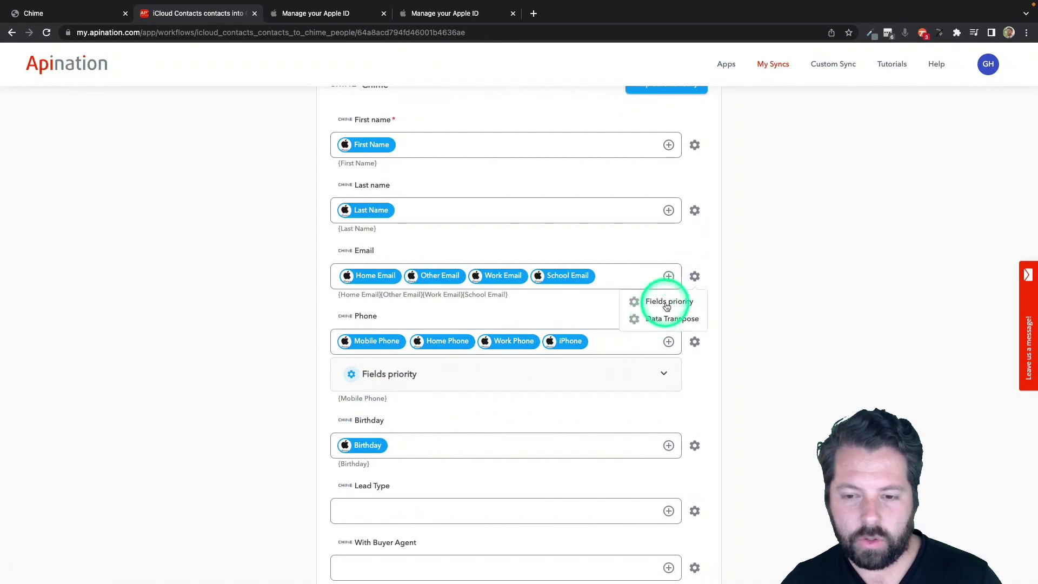
left_click(669, 303)
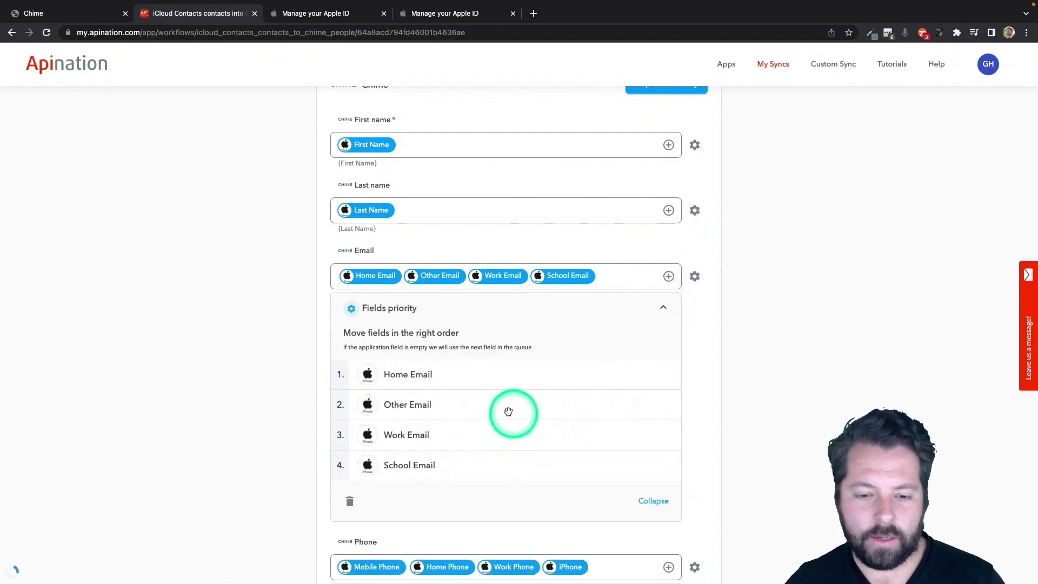
left_click_drag(504, 405, 496, 431)
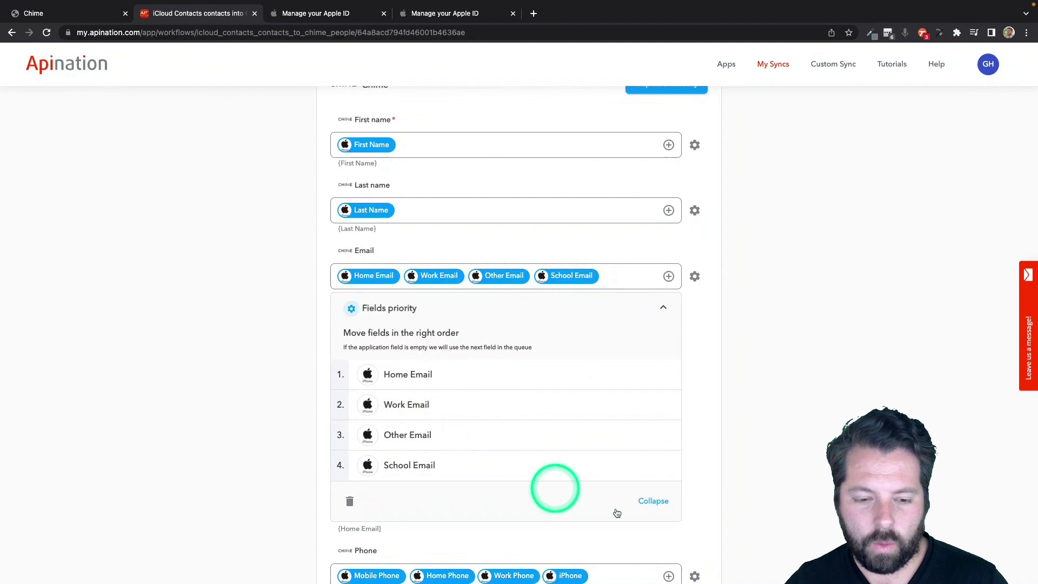
left_click(653, 509)
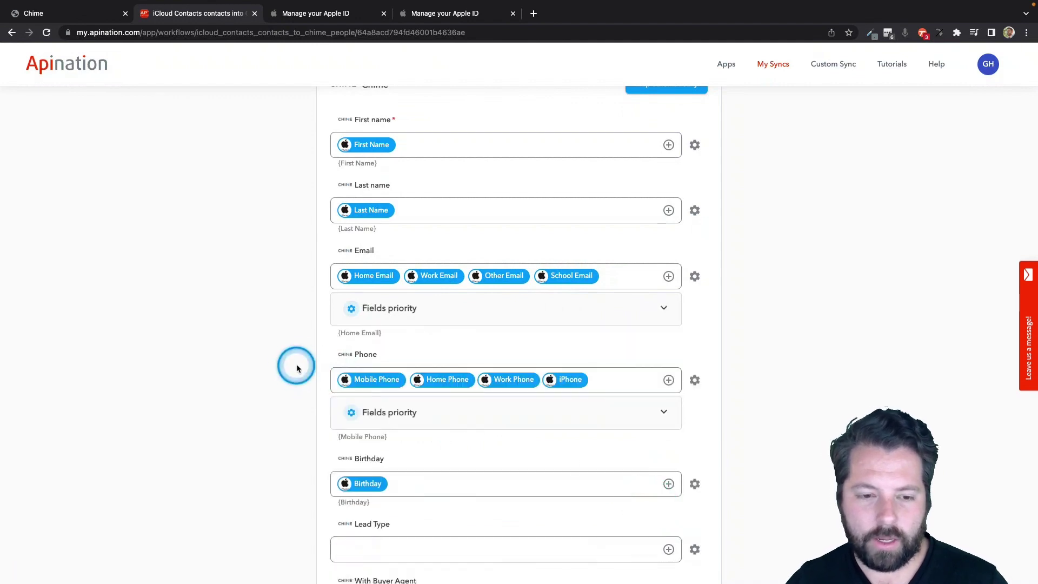
Add the tag 'iphone' to contacts synced into Chime.
scroll(296, 369, "down", 5)
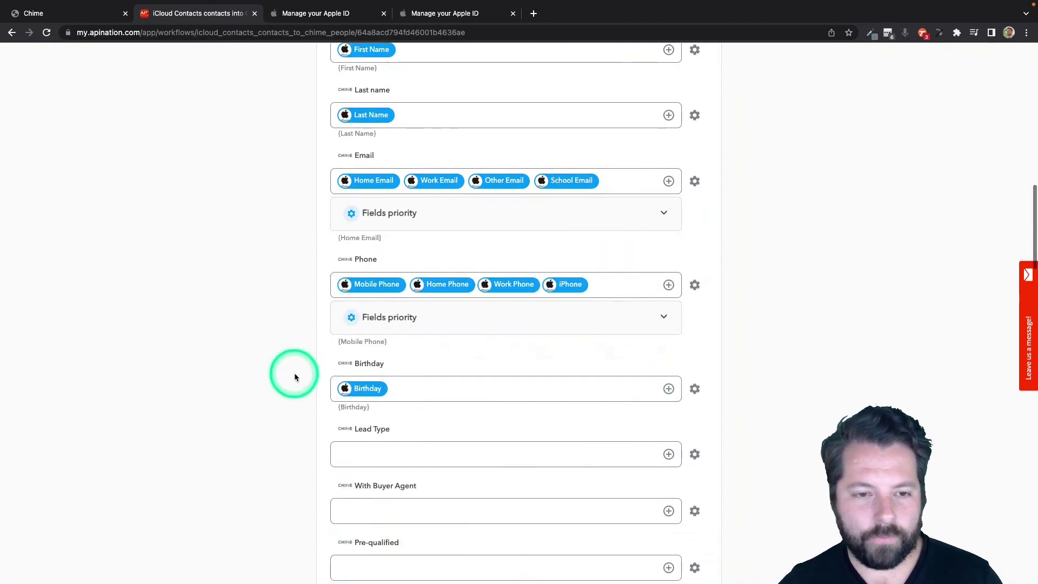
scroll(295, 377, "down", 7)
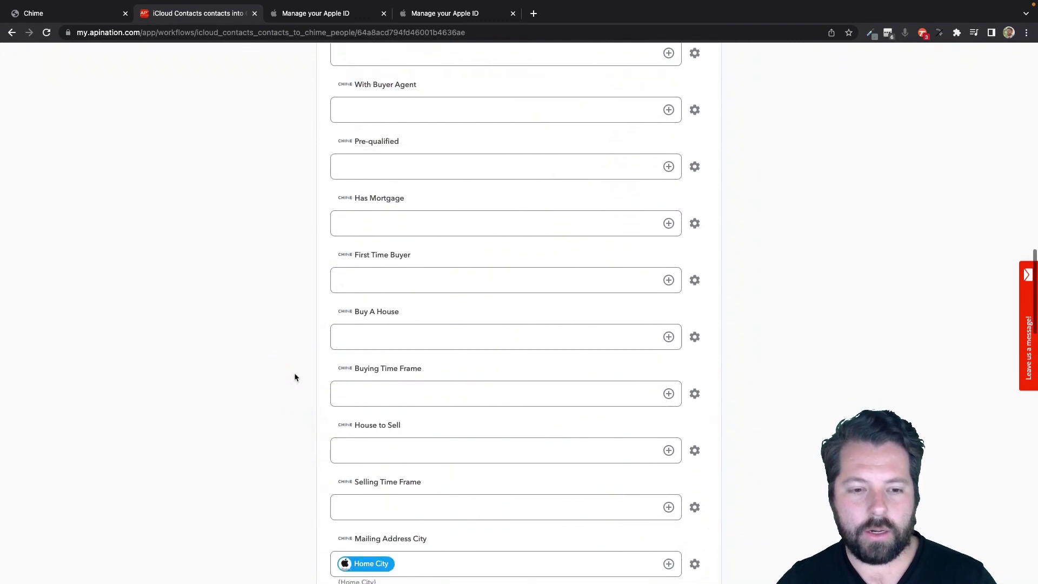
scroll(295, 377, "down", 9)
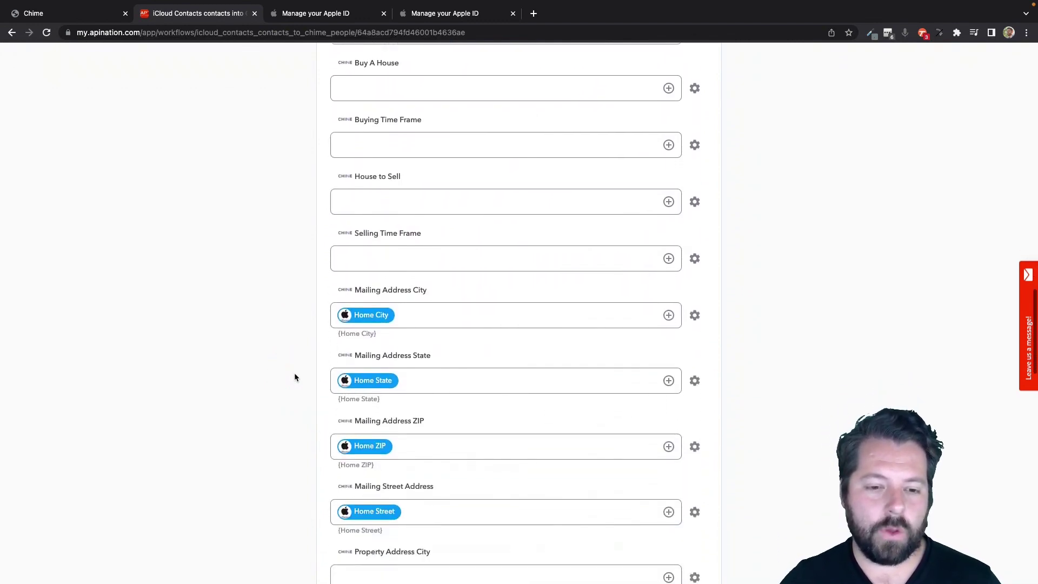
scroll(294, 377, "down", 6)
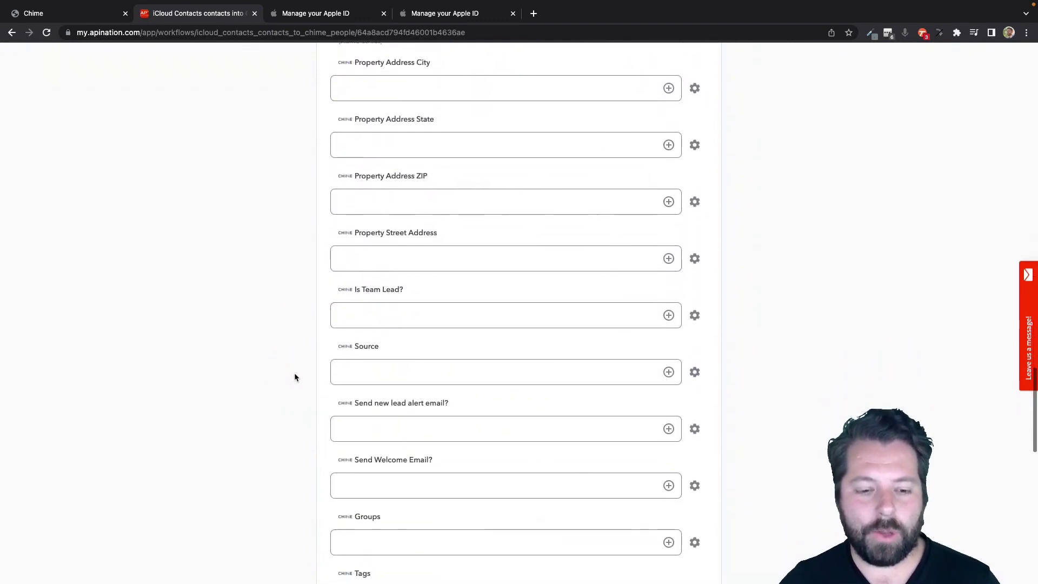
left_click(358, 468)
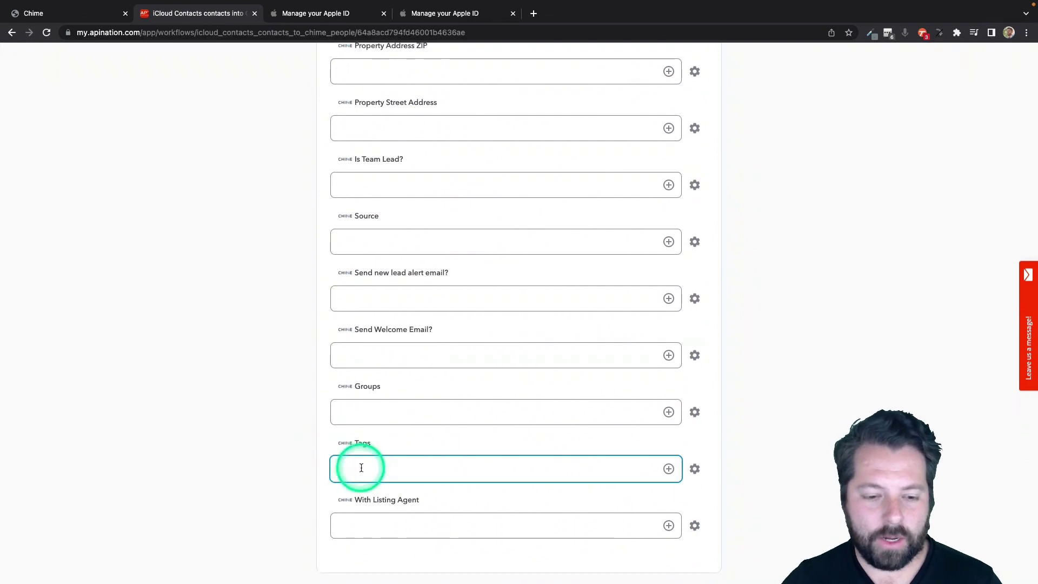
type("iphone")
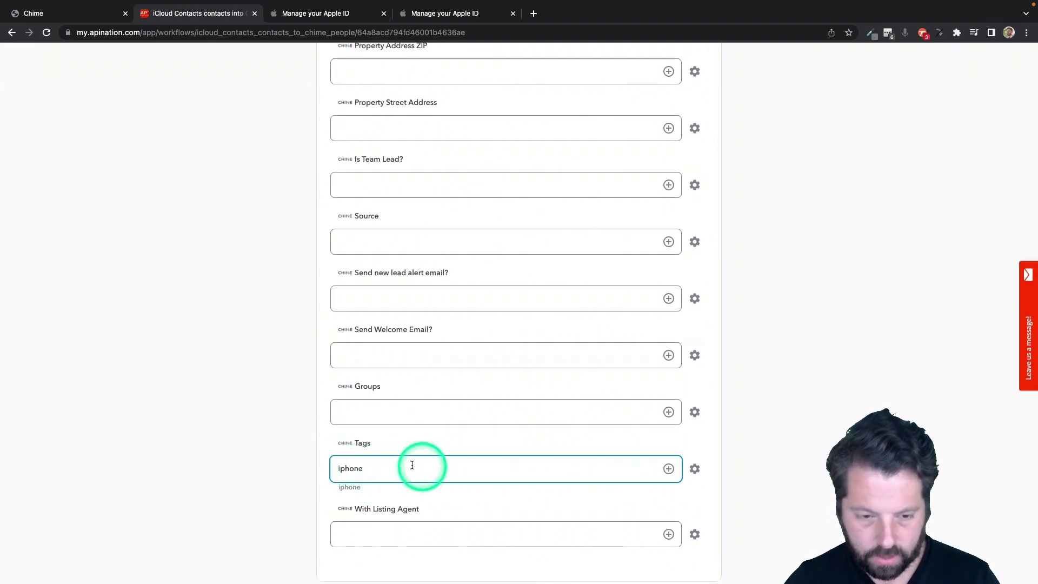
left_click(272, 470)
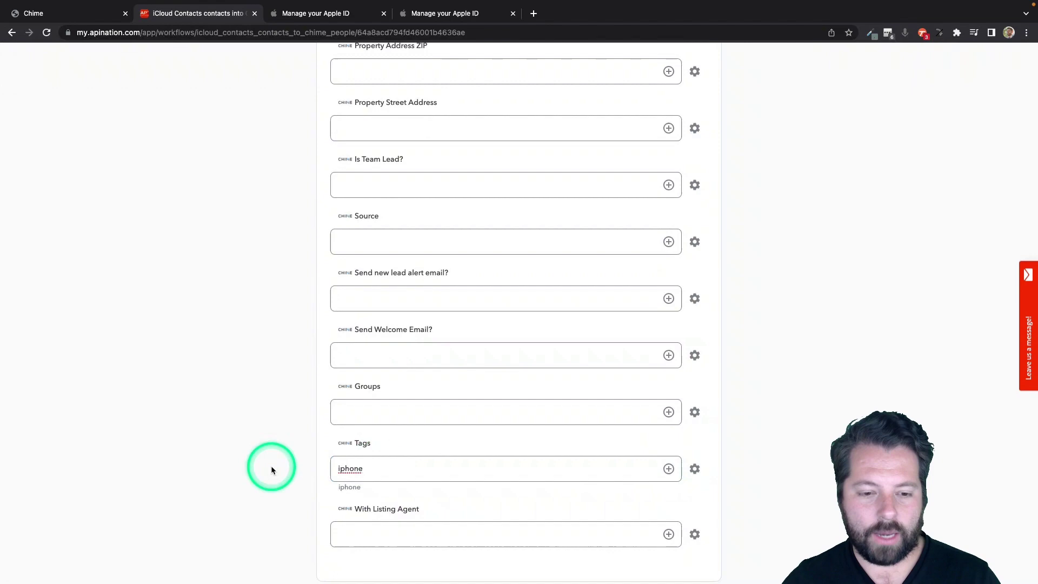
scroll(271, 466, "up", 15)
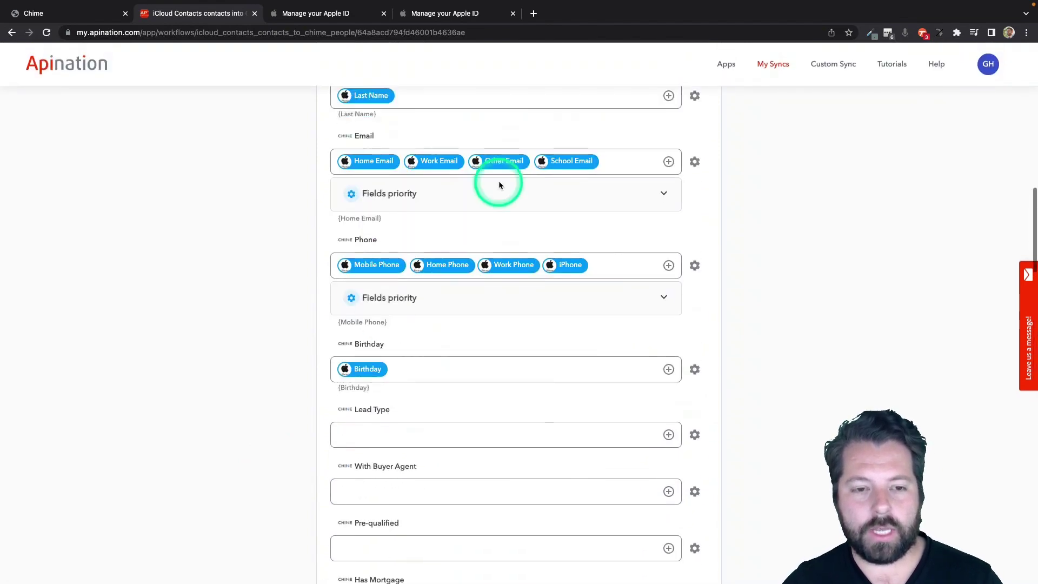
scroll(502, 168, "up", 8)
Activate the iCloud-to-Chime sync and confirm both workflows are active under My Syncs.
left_click(495, 141)
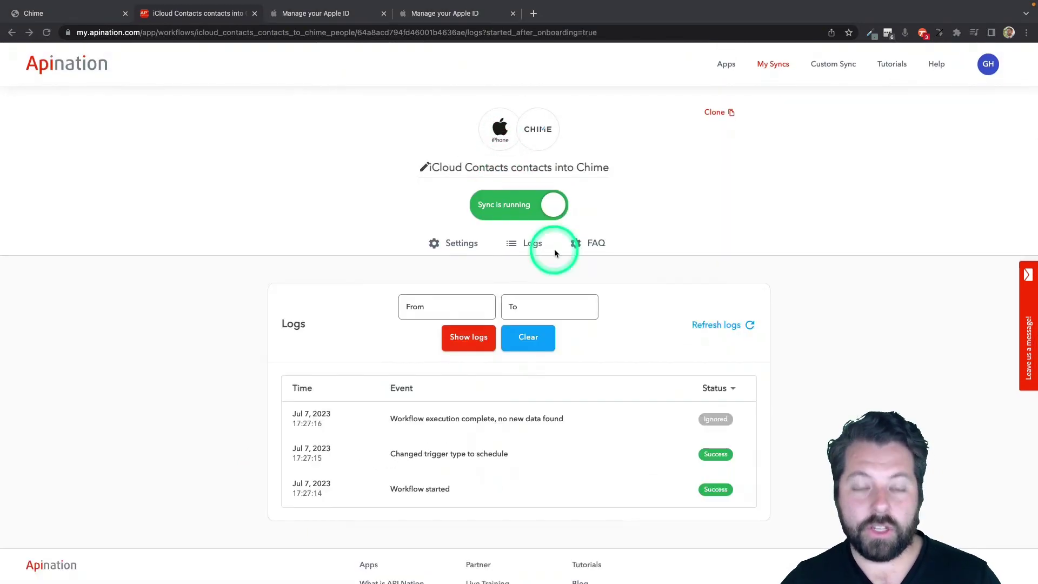
left_click(773, 65)
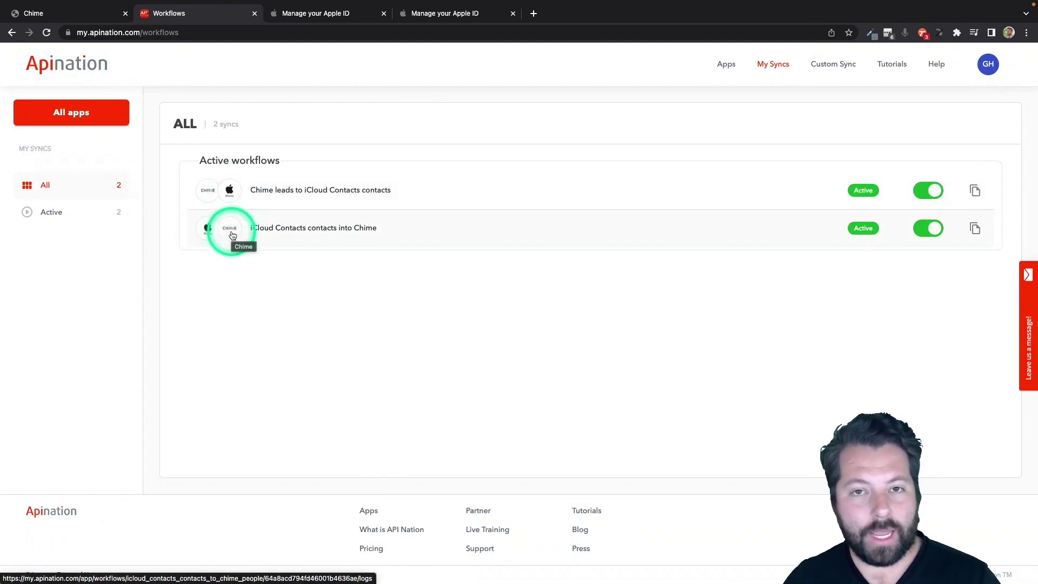
left_click(343, 309)
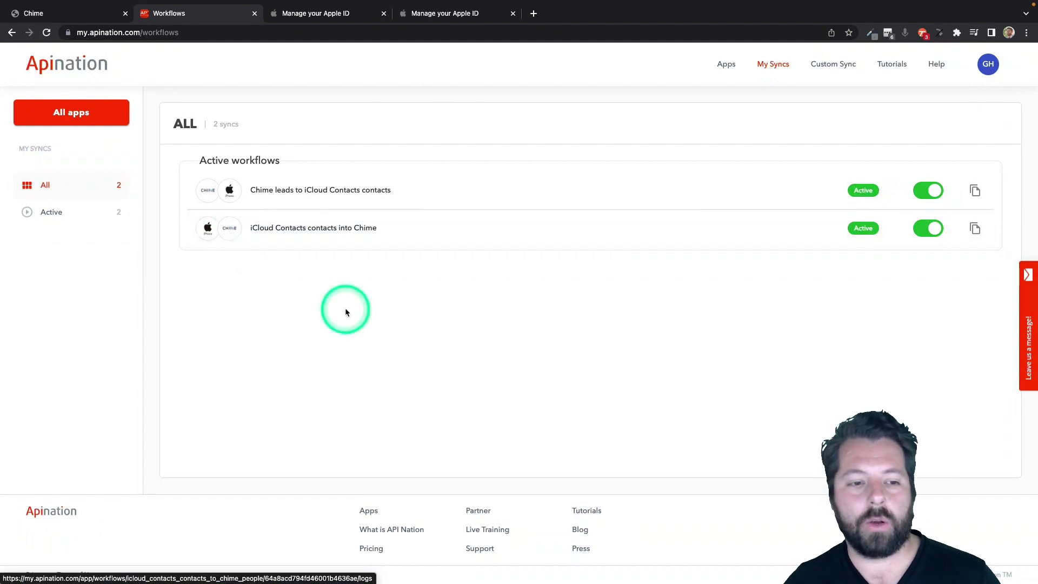
left_click(466, 407)
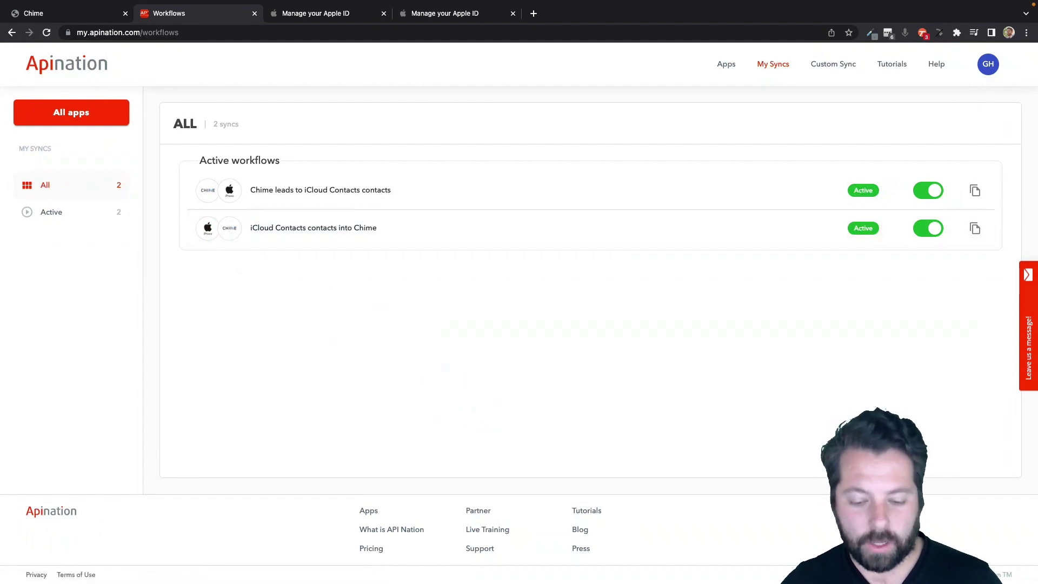